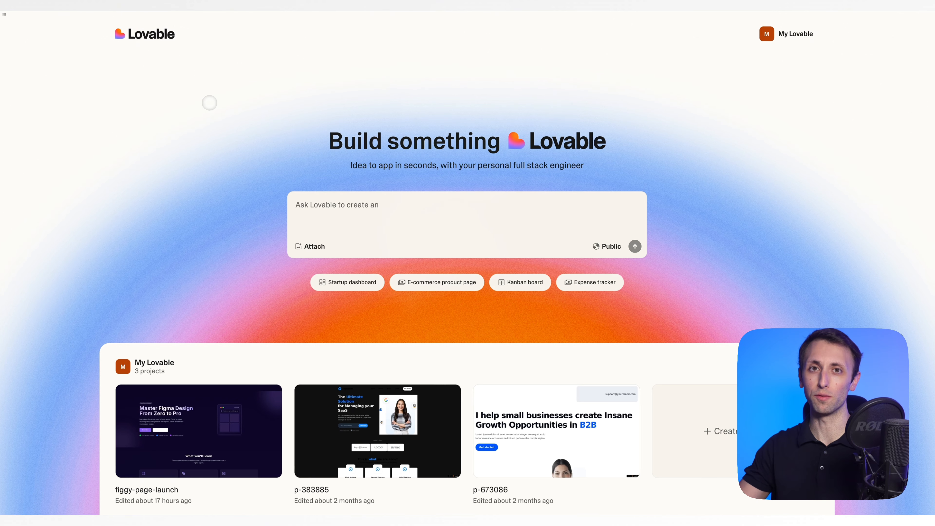
Begin the prompt with "I want to create a design portfolio website which showcases my UI/UX and Web Design work for clients.".
left_click(400, 205)
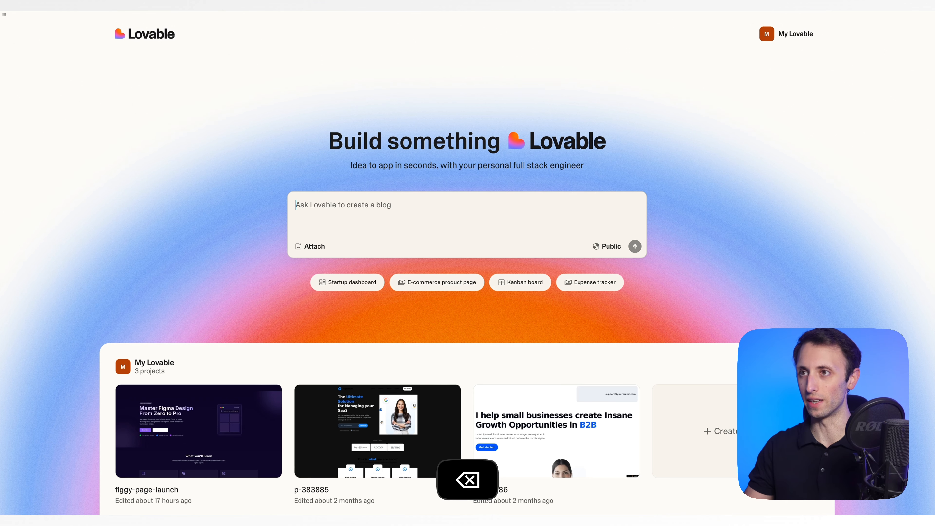
type("I wa")
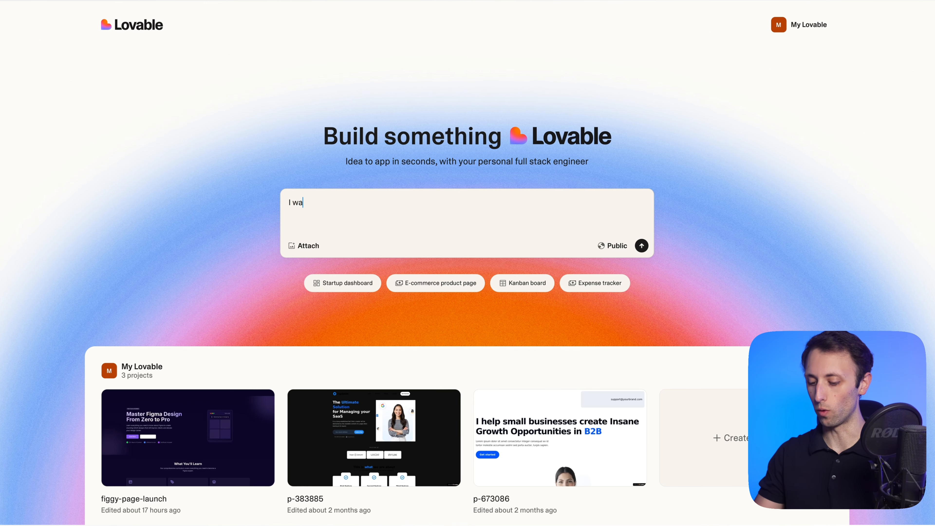
type("nt to create a design portfolio website ")
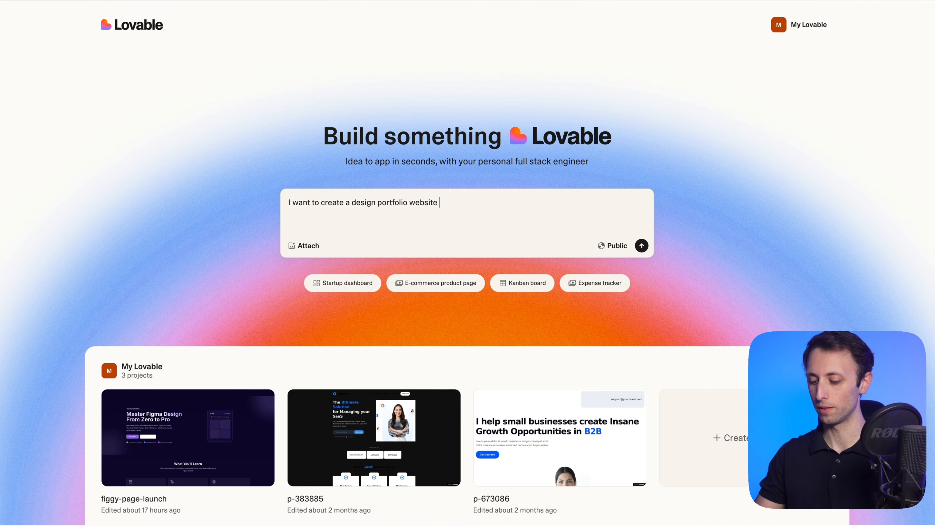
type("which showcases my ")
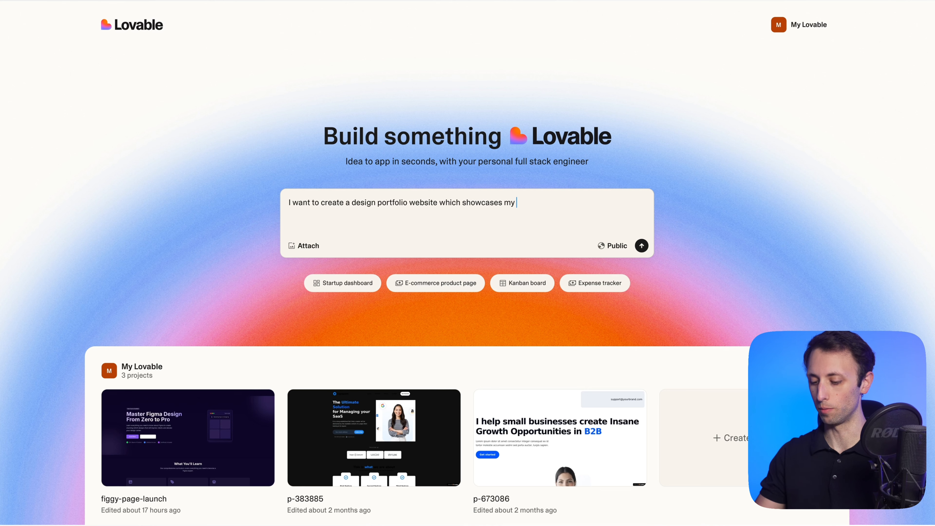
type("UI/UX and Web Design work")
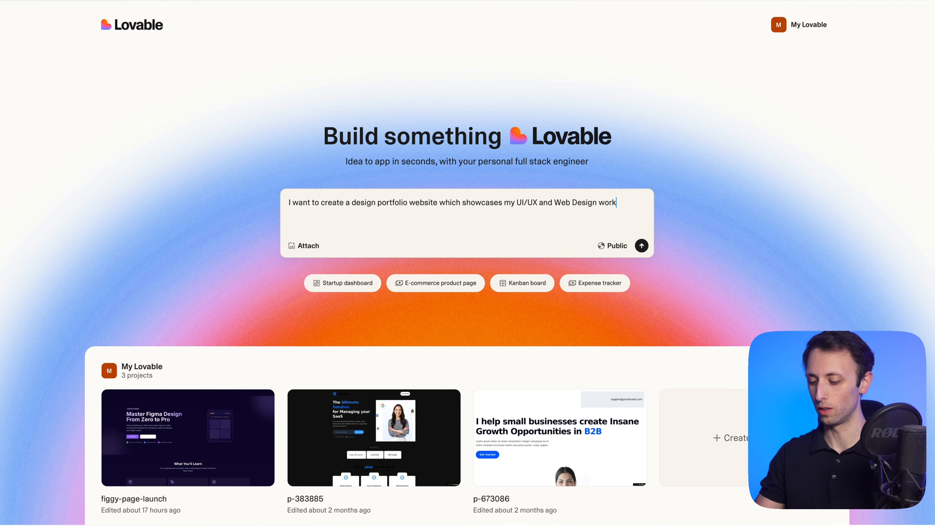
type(" for clients. ")
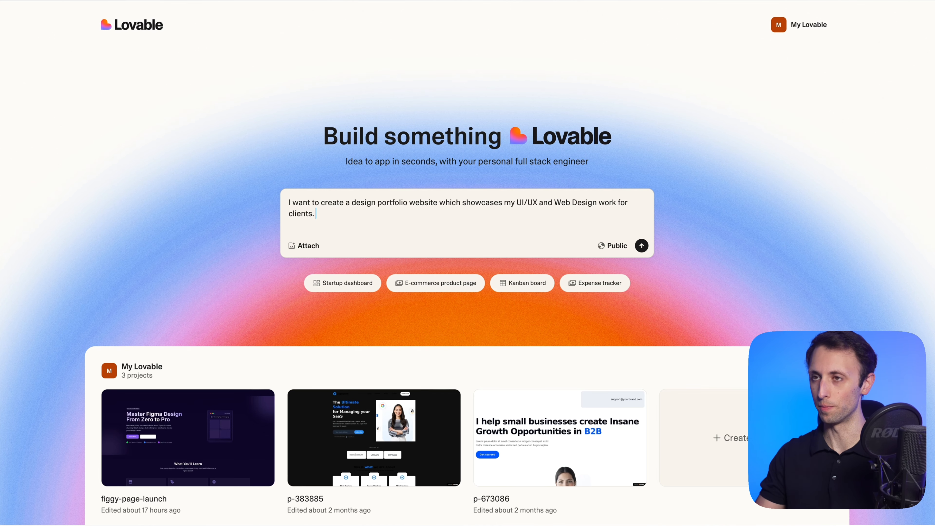
Add "I am going to attach some past client work and I want to maintain a light theme around the lines of my projects visual aesthetics.".
type("I am goi")
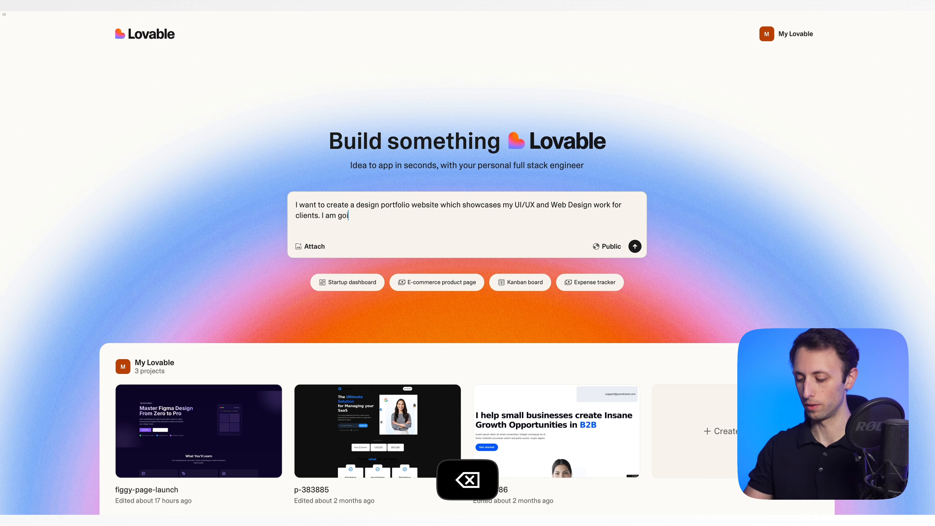
type("ng to attach some past client work")
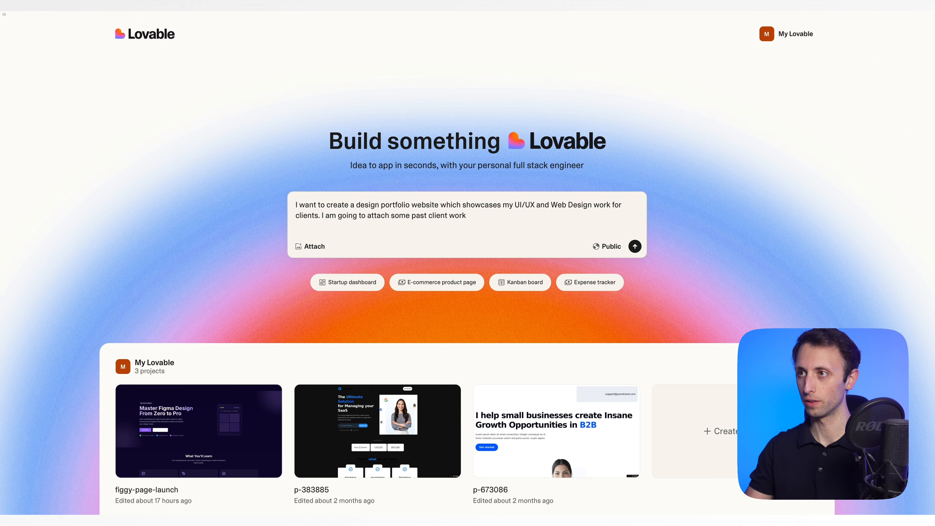
type(" and I want to maintain a")
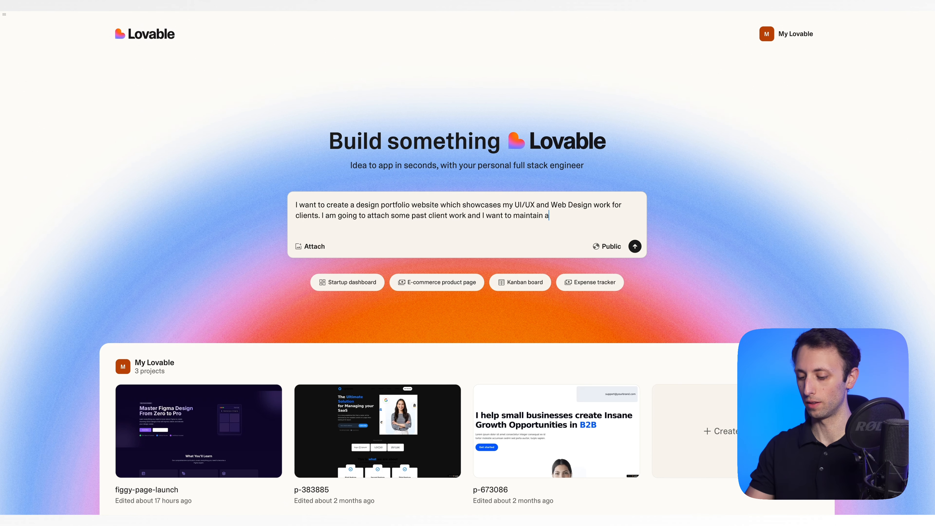
type(" light theme around the line")
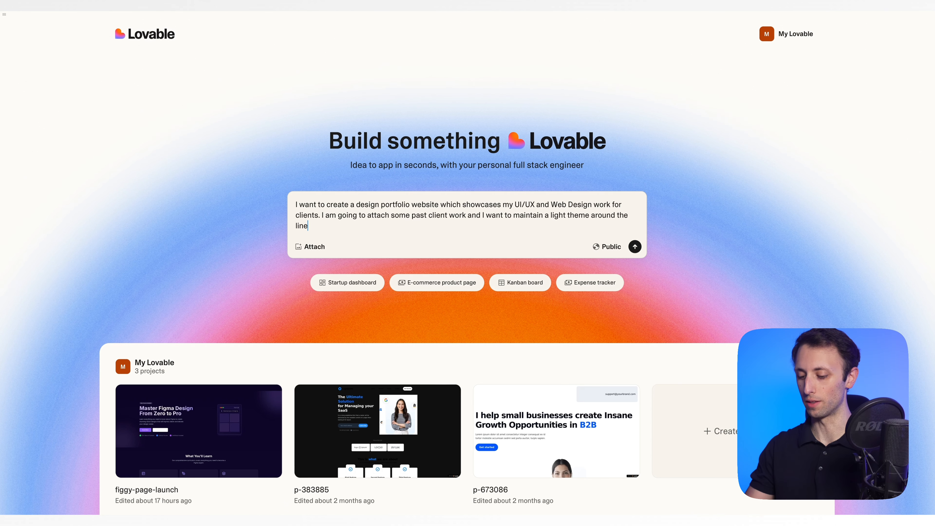
type("s of my projects")
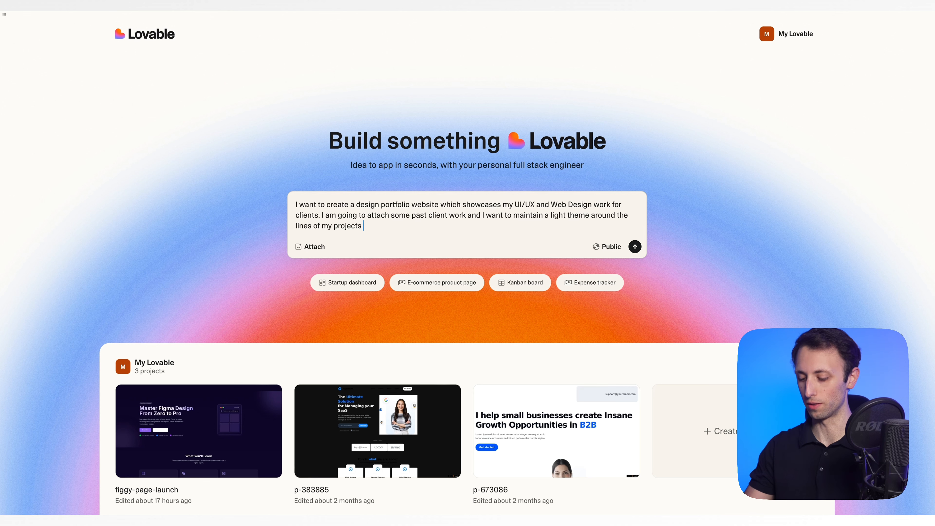
type(" visual")
key("BackSpace")
type("aesthe")
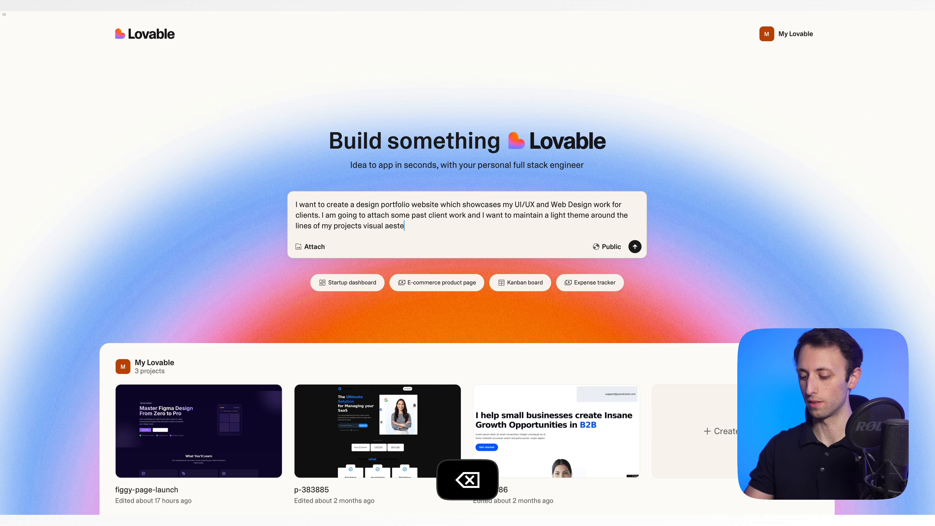
type("tics.")
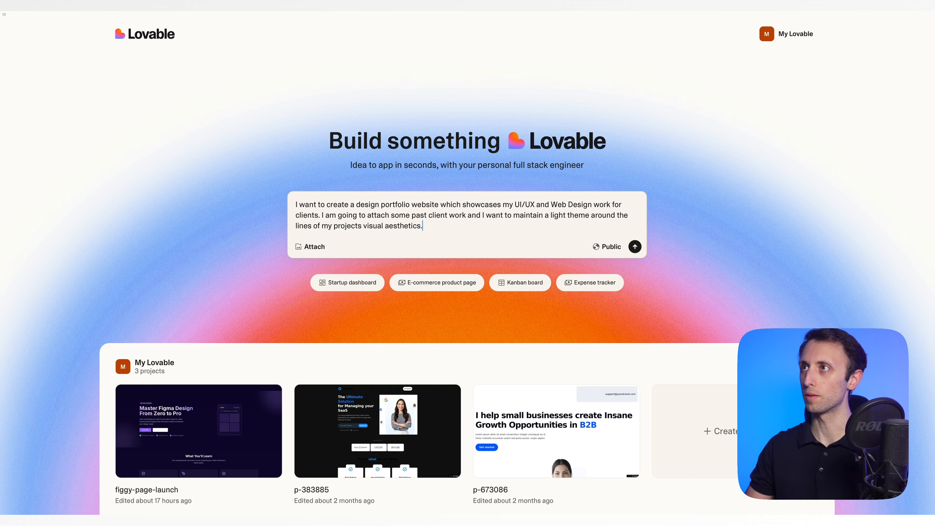
Switch to the designer's own Dribbble profile, review the recent shots and sort them by Popular Shots.
key("super+alt+Right")
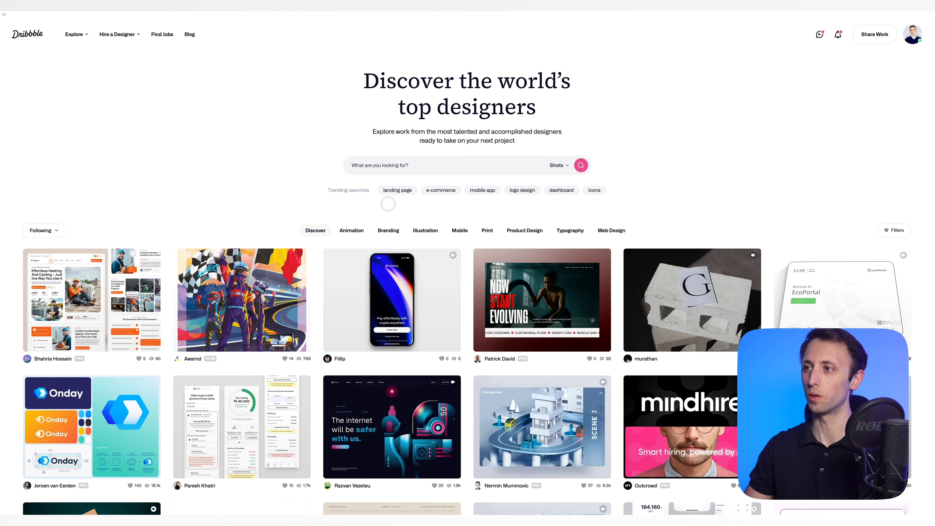
key("super+alt+Right")
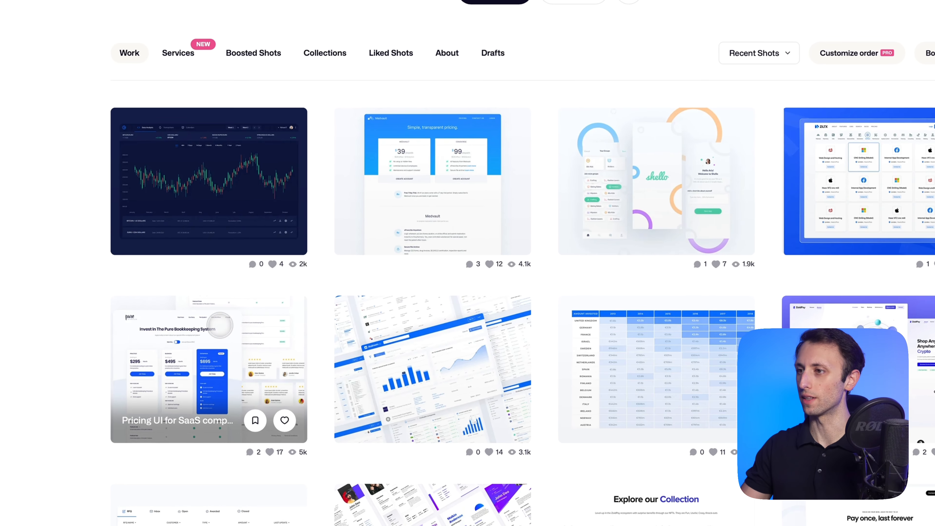
scroll(524, 365, "down", 6)
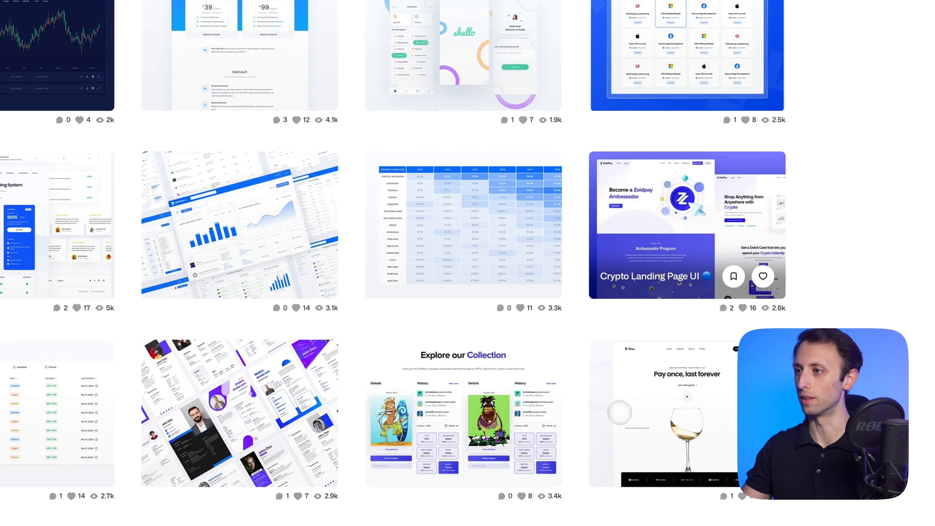
scroll(524, 365, "down", 9)
scroll(524, 364, "up", 15)
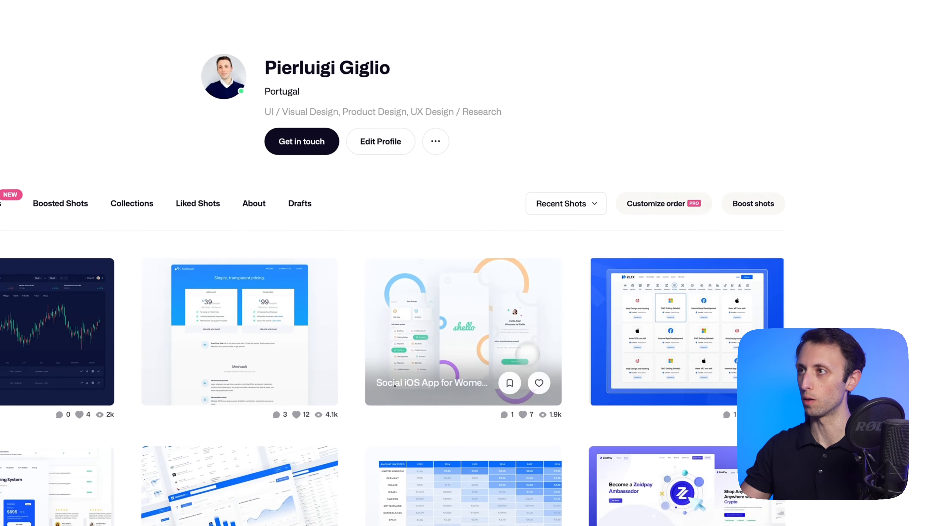
left_click(562, 195)
left_click(568, 239)
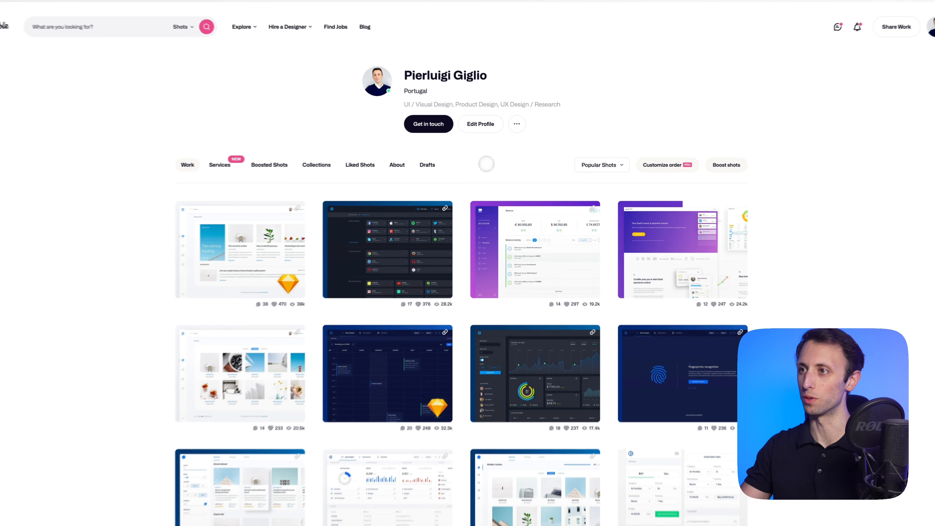
Look through the profile's popular shots to examine the visual style of the past design work.
scroll(407, 221, "down", 3)
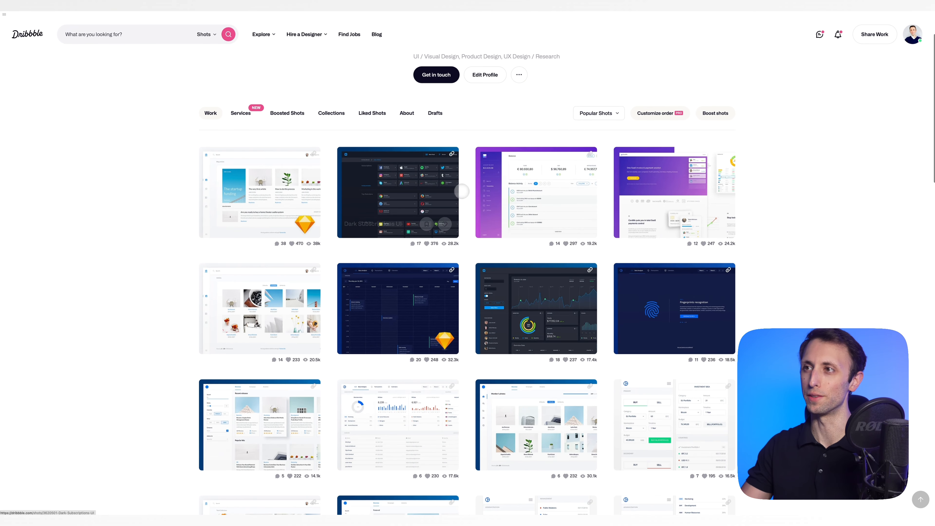
scroll(467, 194, "down", 2)
scroll(467, 193, "down", 4)
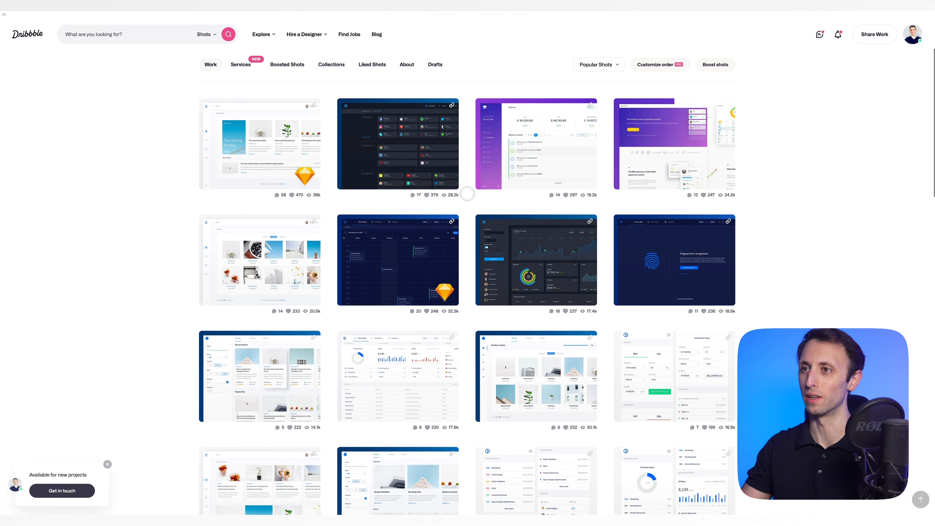
scroll(478, 150, "down", 2)
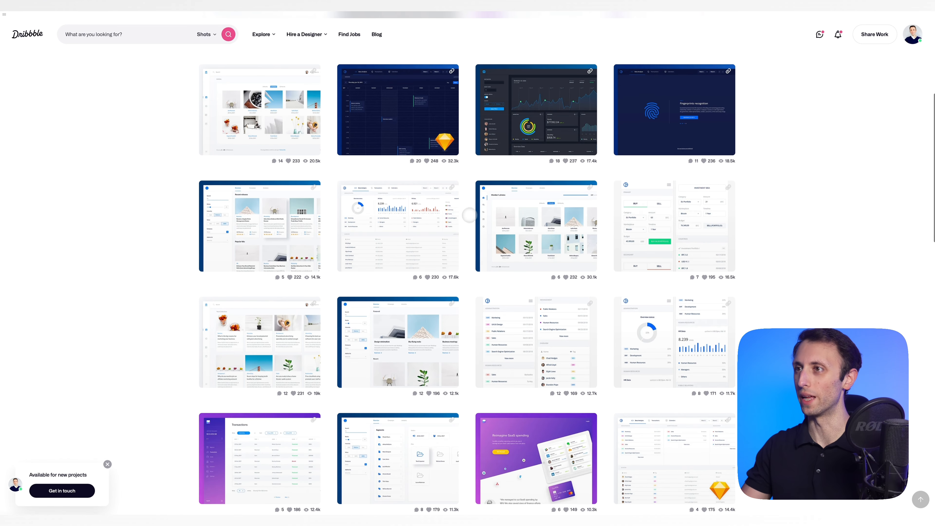
scroll(466, 221, "down", 1)
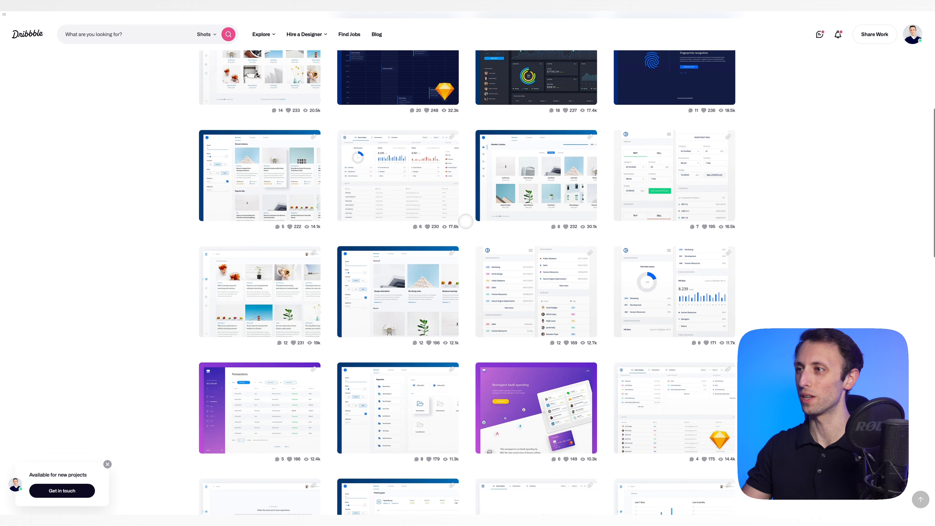
scroll(466, 221, "up", 6)
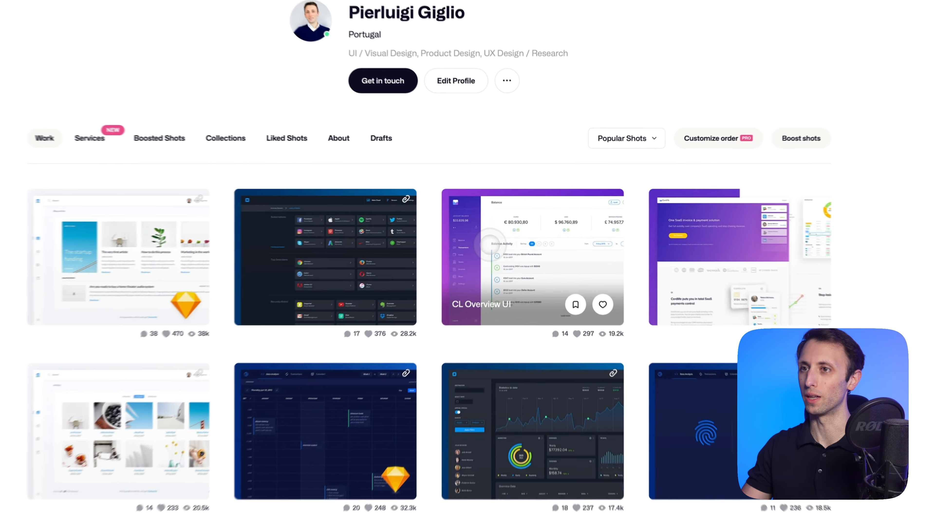
Copy the image of the "Social iOS App for Women Communities" Dribbble shot and paste it into the Lovable prompt.
key("super+alt+Right")
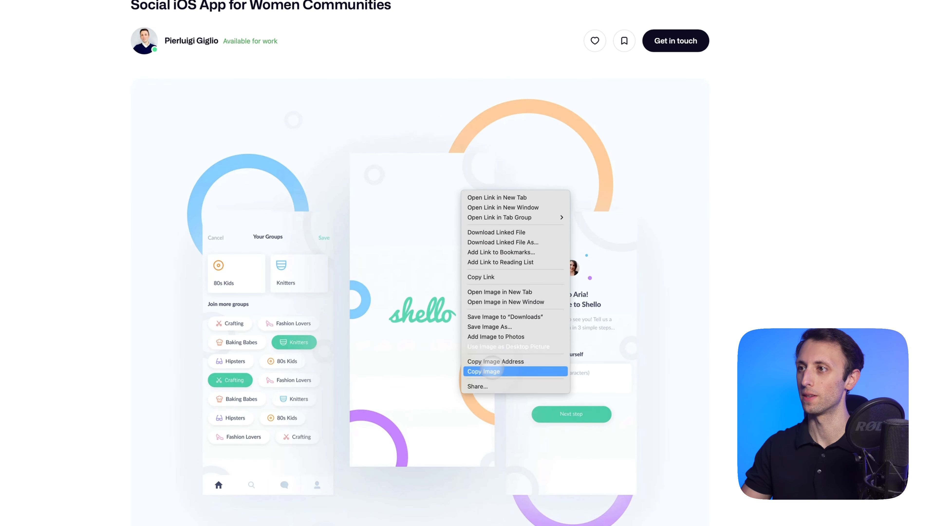
key("super+alt+Left")
key("super+alt+Left")
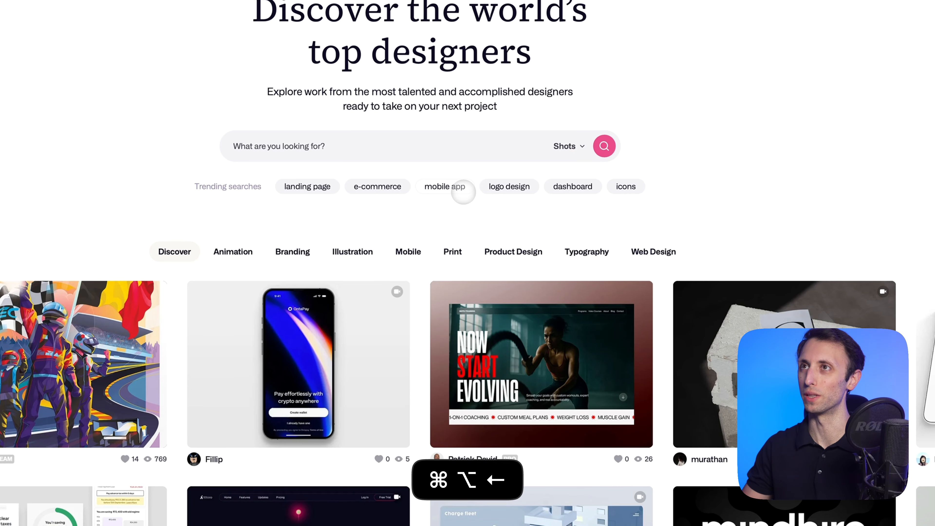
key("super+alt+Left")
type("https://cdn.dribbble.com/userupload/36230976/file/original-8a32ee9c7092cc1a1c8d34a417d2e204.jpg?resize=752x&vertical=center")
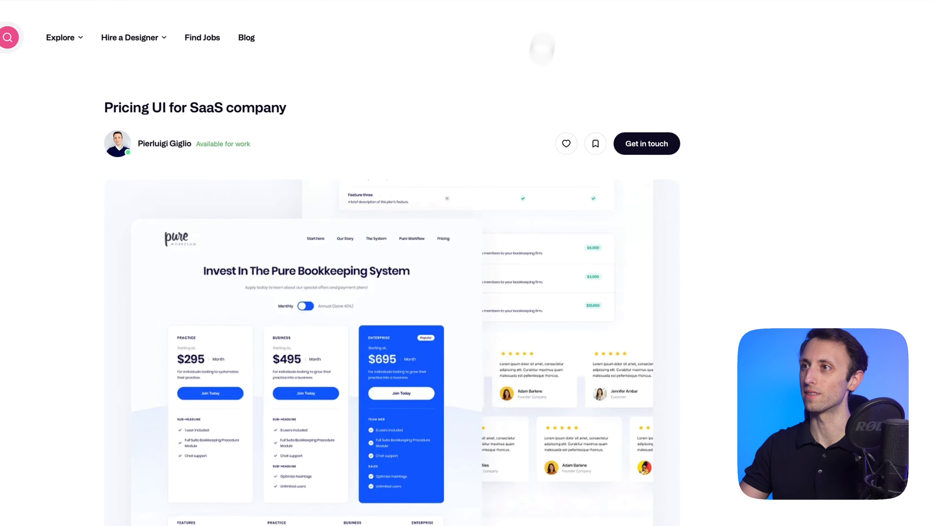
Copy the image of the "Pricing UI for SaaS company" Dribbble shot and paste it into the Lovable prompt.
right_click(428, 263)
left_click(458, 443)
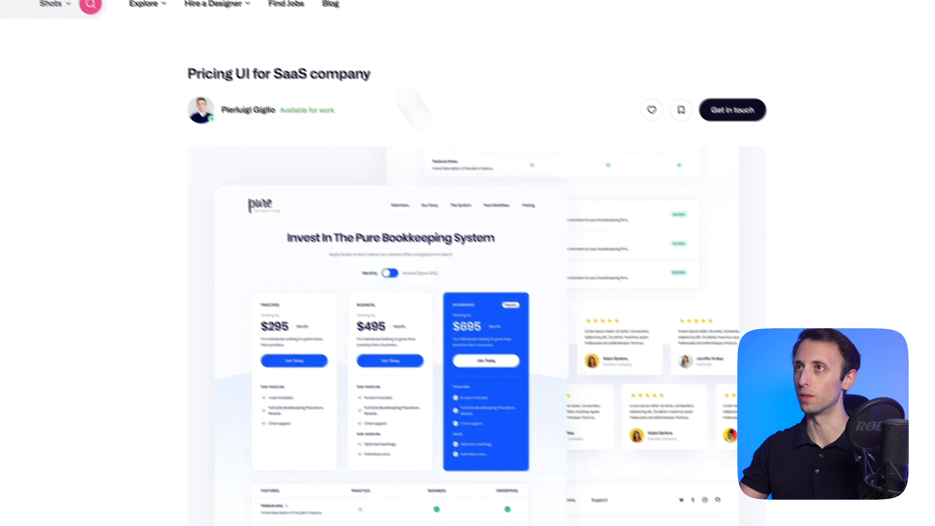
key("super+alt+Left")
key("super+v")
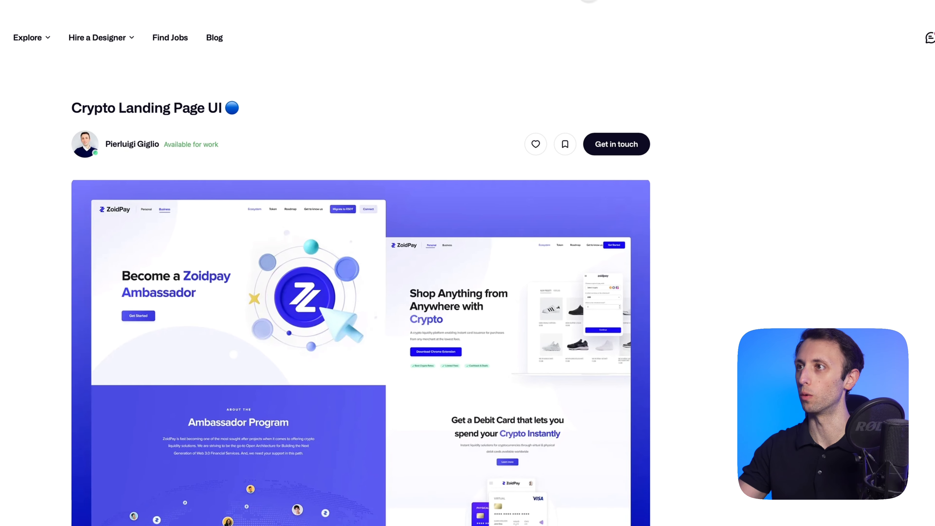
Copy the image of the "Crypto Landing Page UI" Dribbble shot and paste it into the Lovable prompt.
right_click(398, 297)
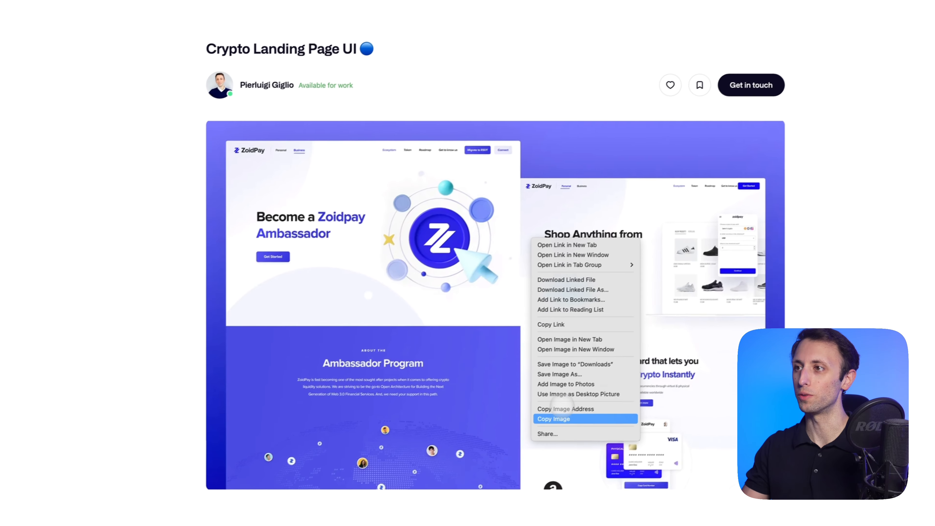
left_click(418, 478)
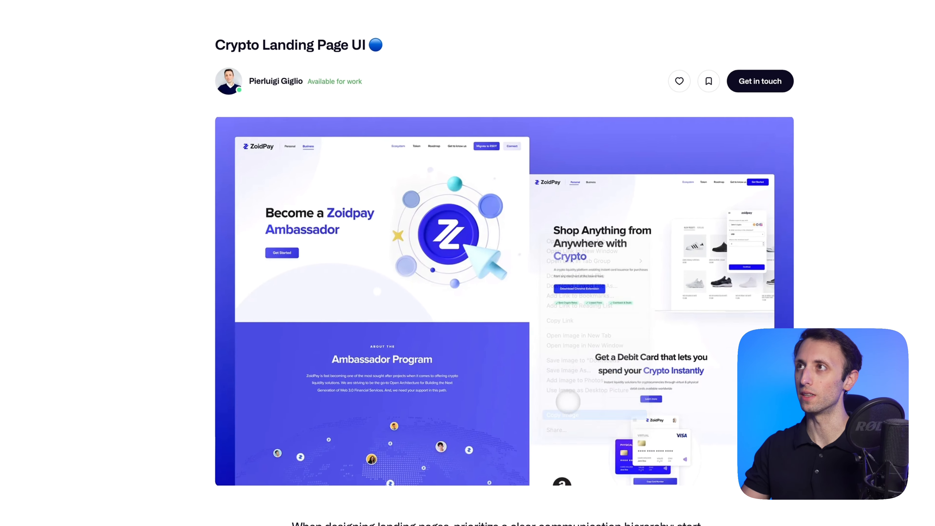
key("super+alt+Left")
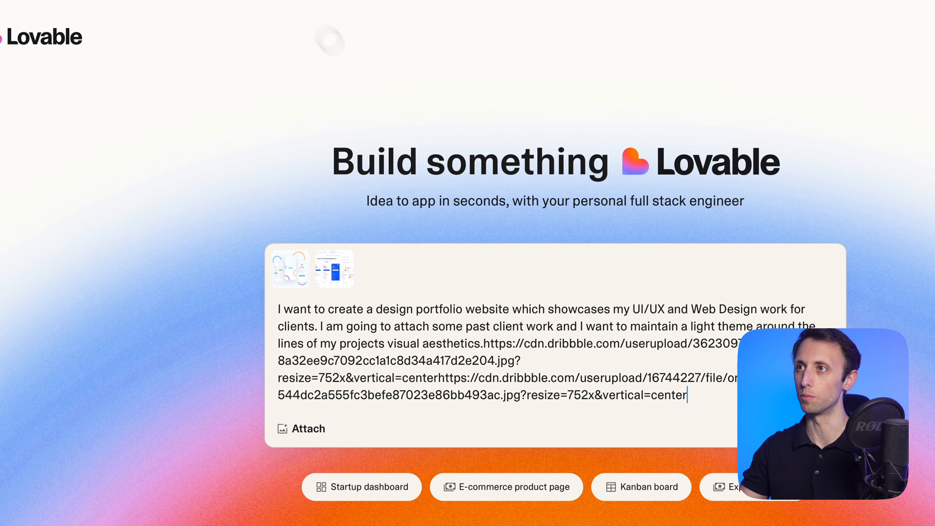
key("super+v")
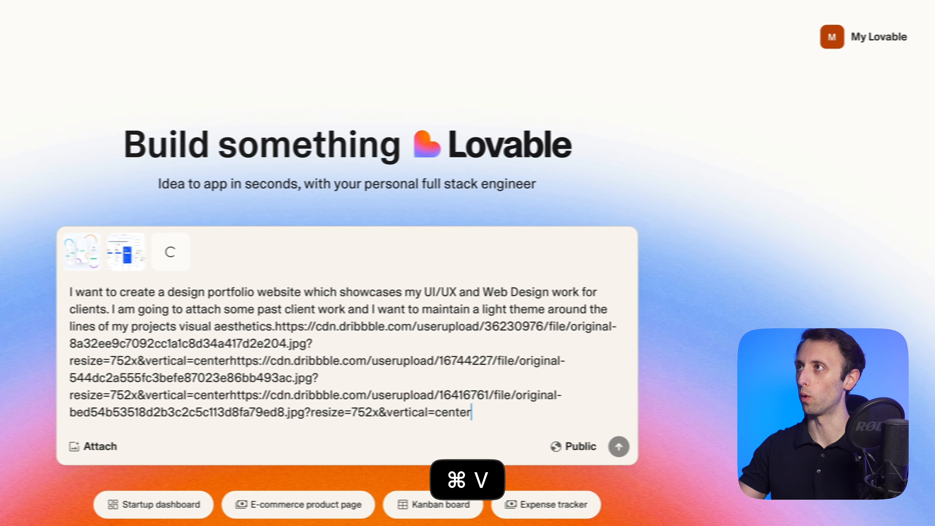
Copy the image of the "CL Overview UI" Dribbble shot and paste it into the Lovable prompt.
left_click(601, 2)
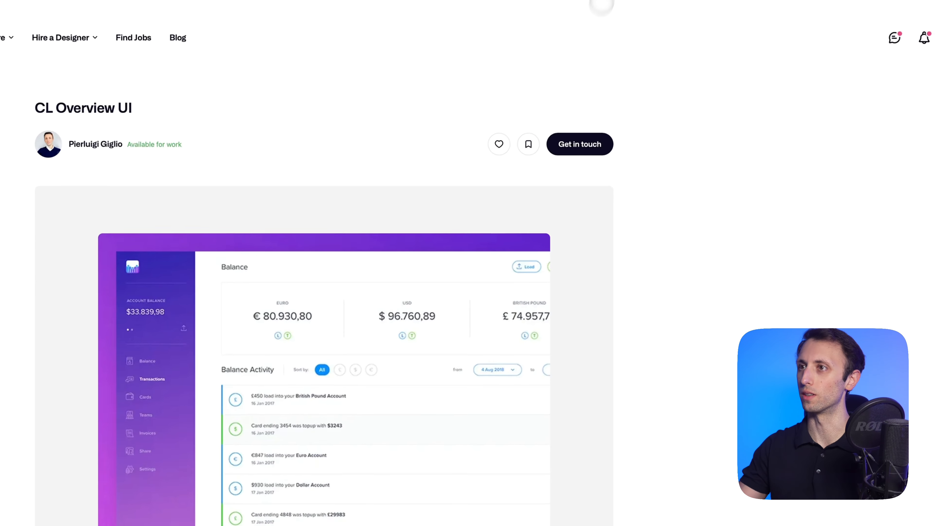
right_click(407, 284)
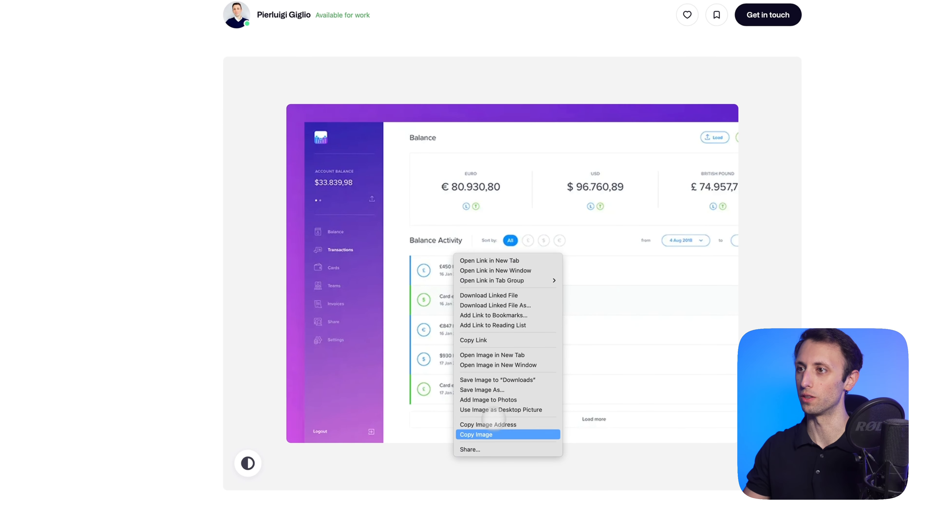
left_click(429, 466)
key("super+alt+Left")
key("super+v")
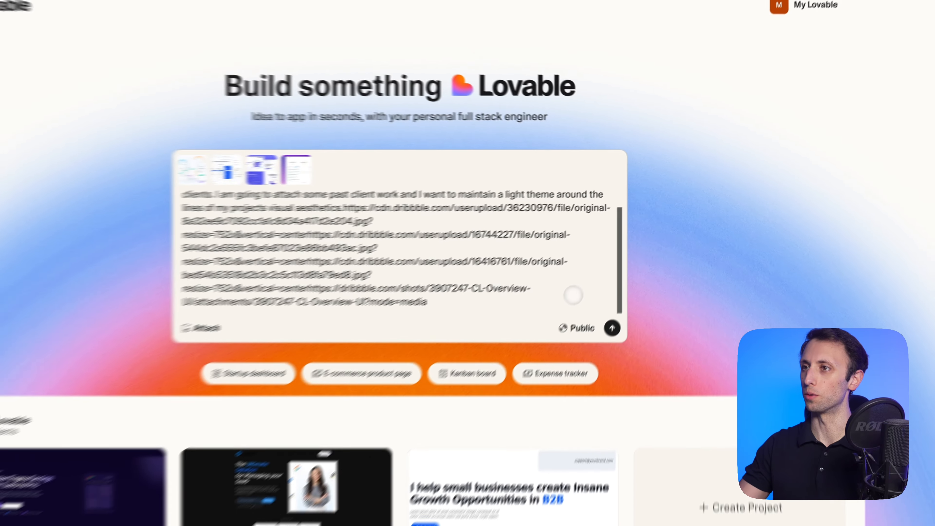
Check the pasted Dribbble links in the portfolio prompt and submit it with the four attached images.
scroll(490, 221, "up", 3)
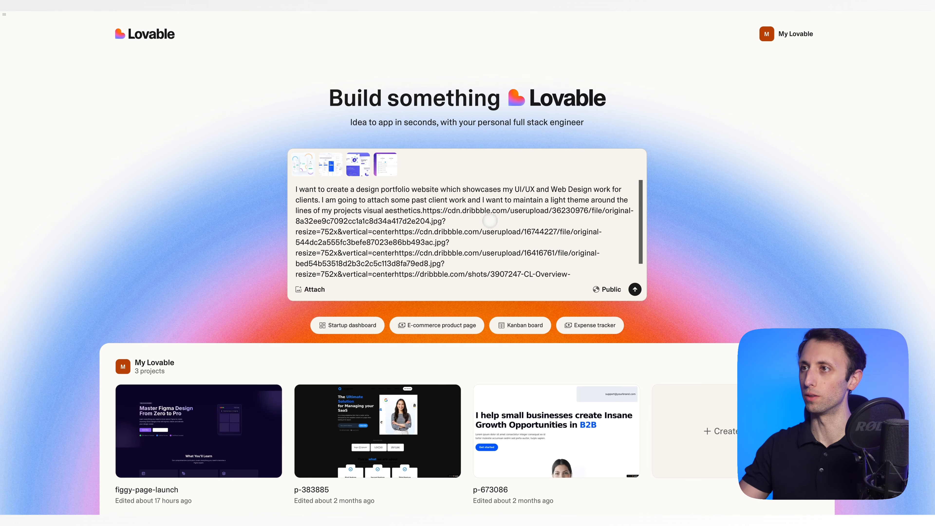
left_click_drag(423, 210, 480, 280)
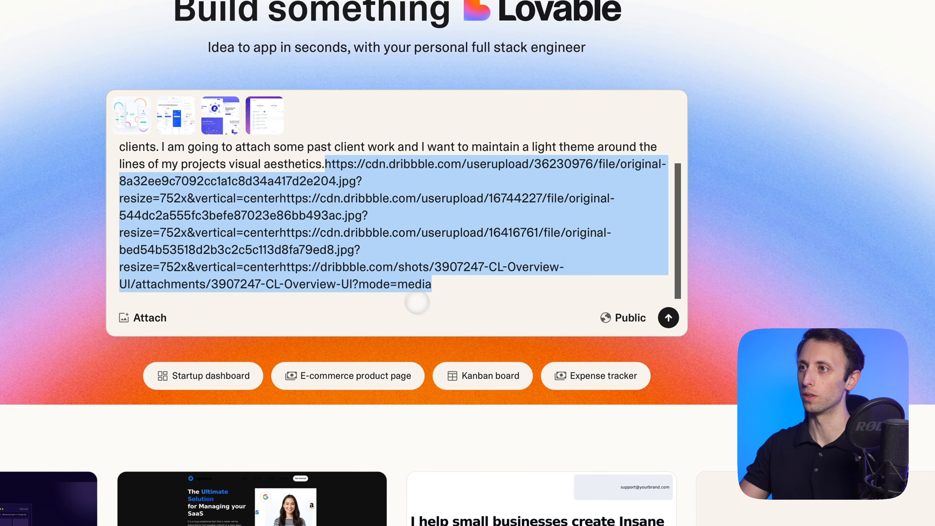
left_click(434, 266)
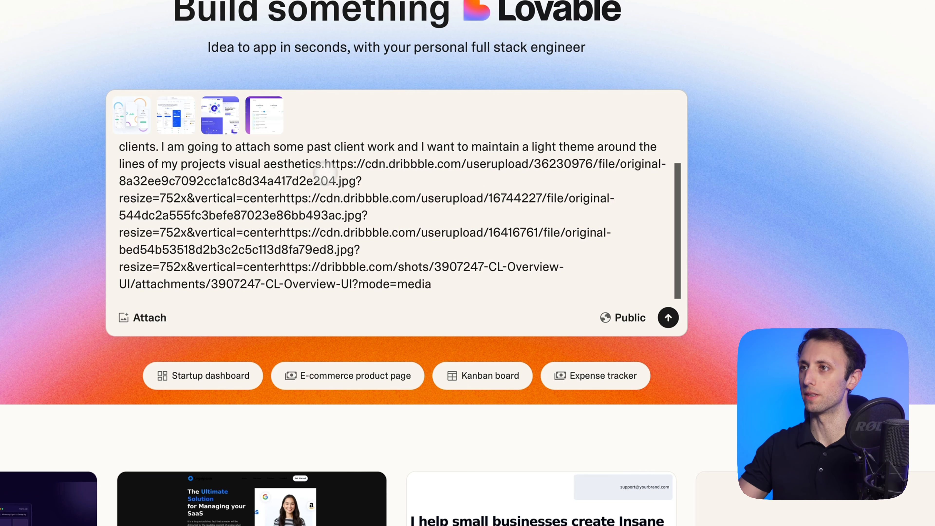
left_click(667, 317)
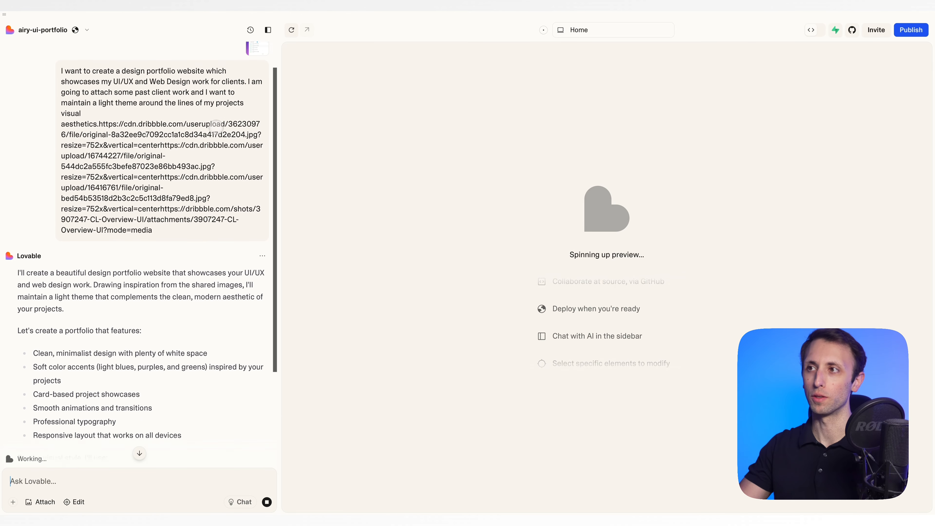
Read Lovable's reply in the chat, covering the planned portfolio features, including card-based project showcases, and the visual style.
scroll(217, 125, "down", 1)
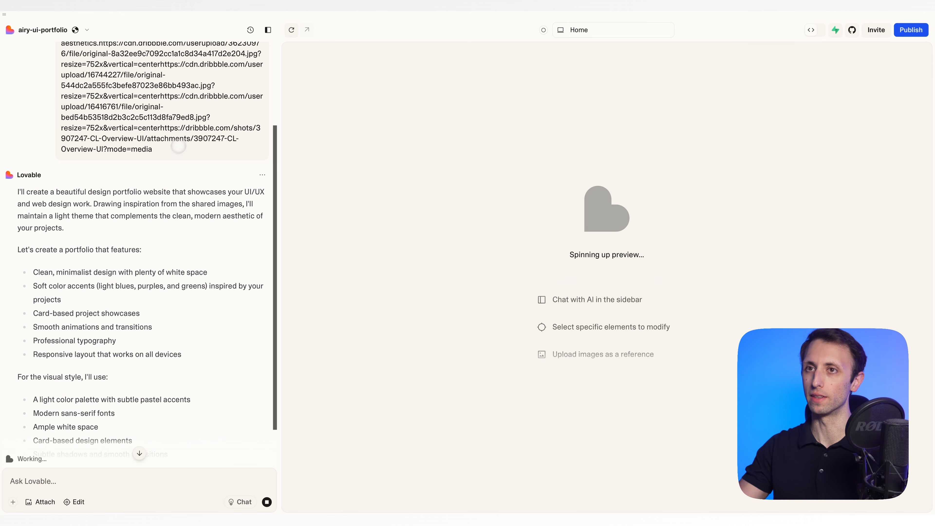
scroll(200, 167, "down", 1)
scroll(195, 162, "down", 1)
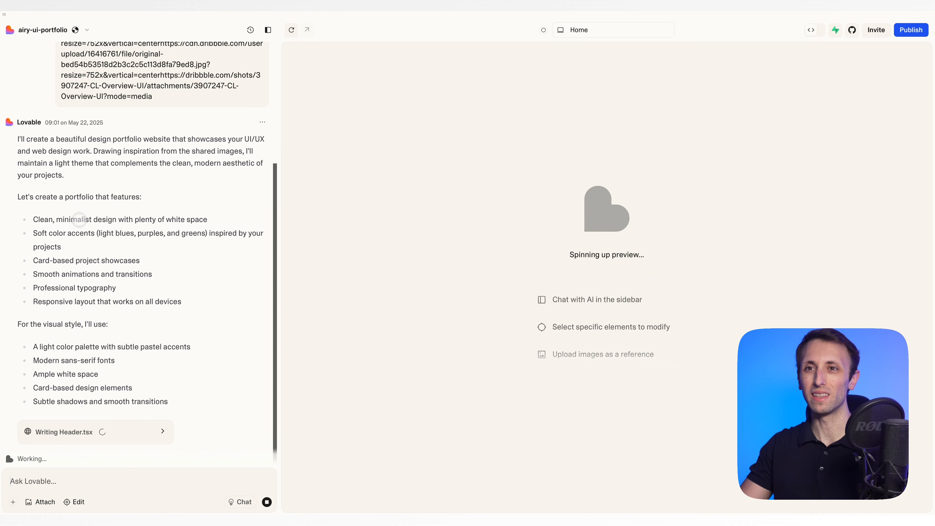
left_click_drag(33, 261, 139, 261)
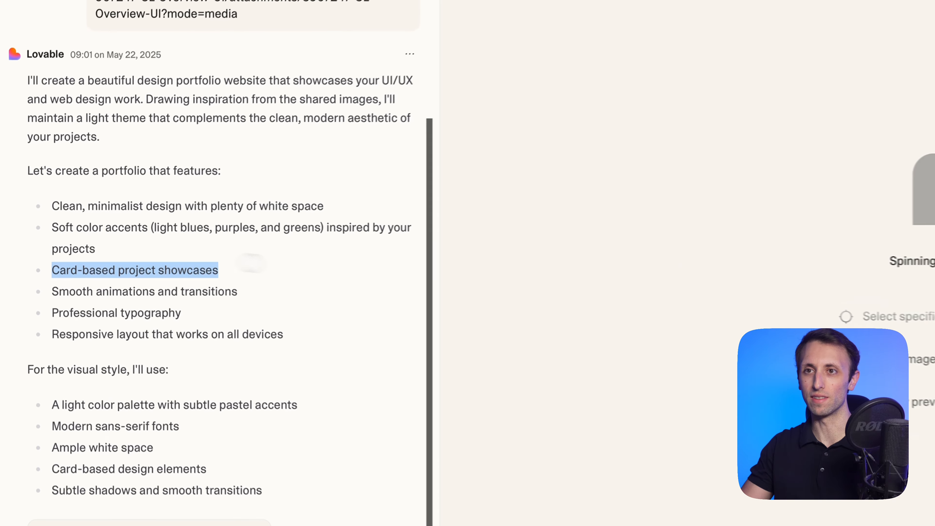
left_click(217, 257)
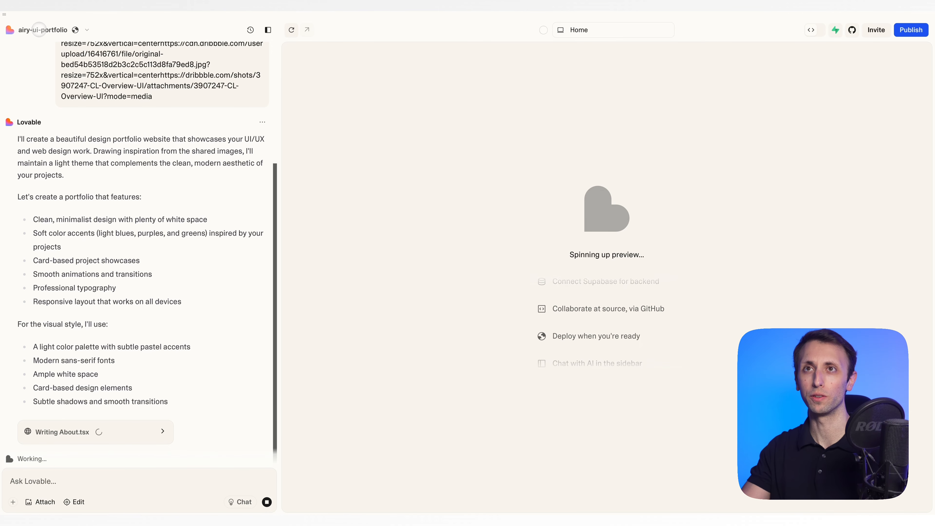
Switch the Lovable editor's appearance to the Dark theme.
left_click(42, 30)
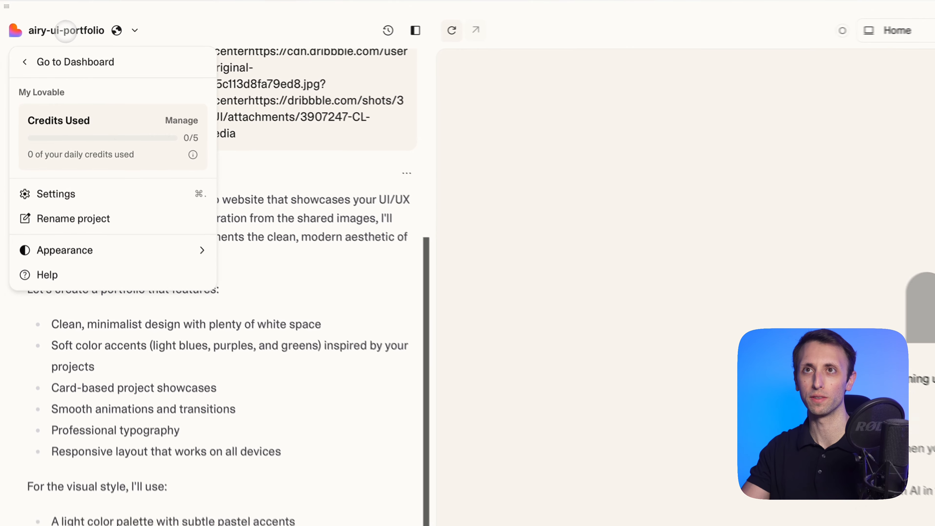
left_click(201, 21)
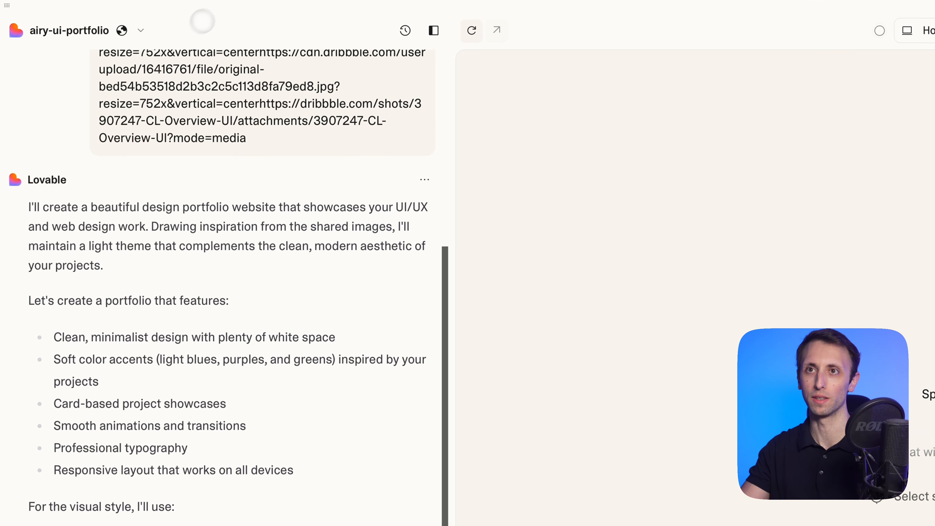
left_click(80, 30)
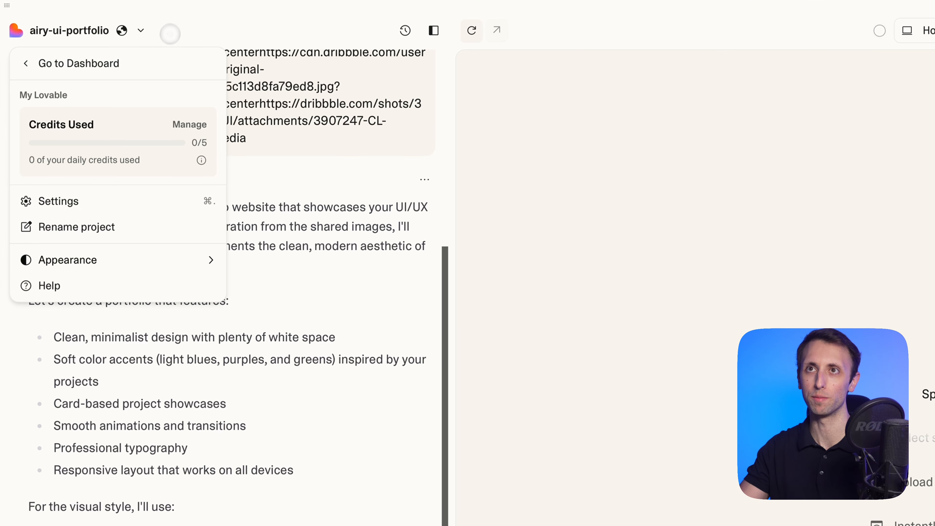
left_click(167, 31)
left_click(141, 30)
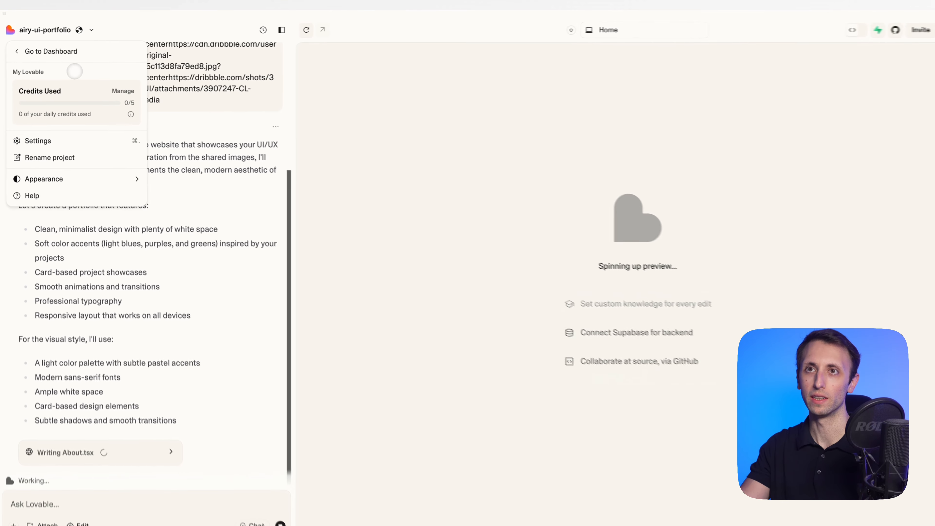
mouse_move(130, 173)
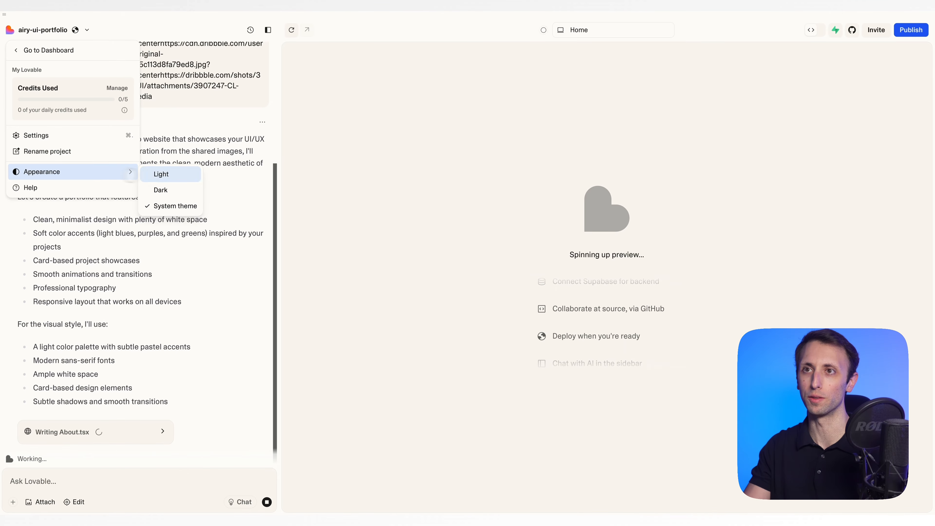
left_click(160, 190)
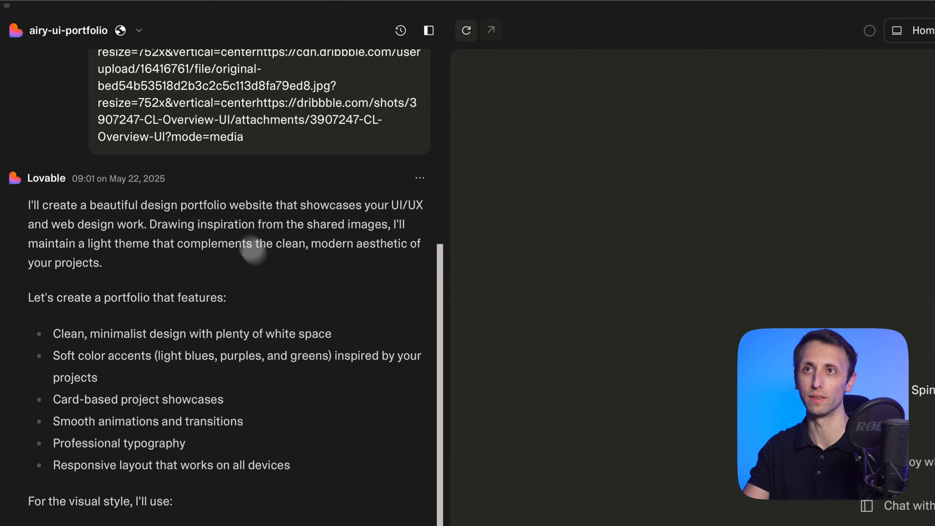
Set the Lovable editor's appearance to the Light theme.
left_click(141, 30)
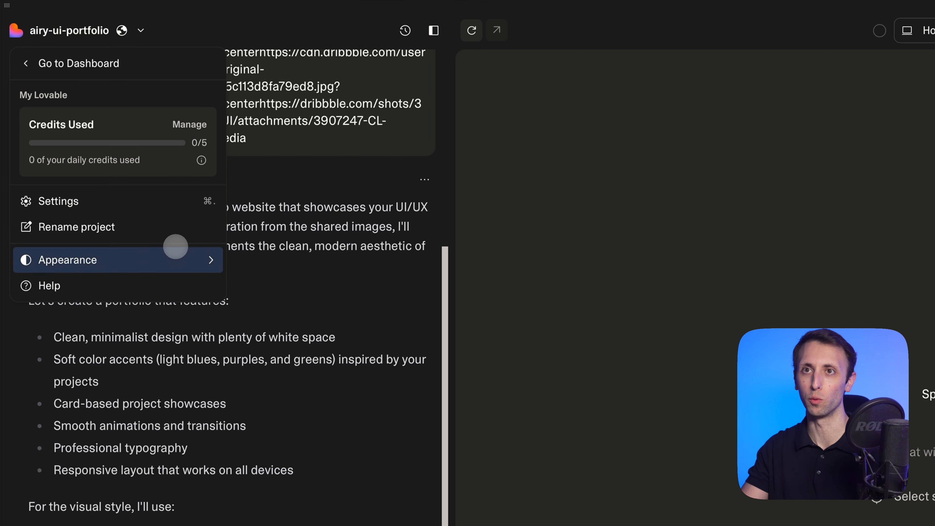
mouse_move(205, 259)
left_click(259, 264)
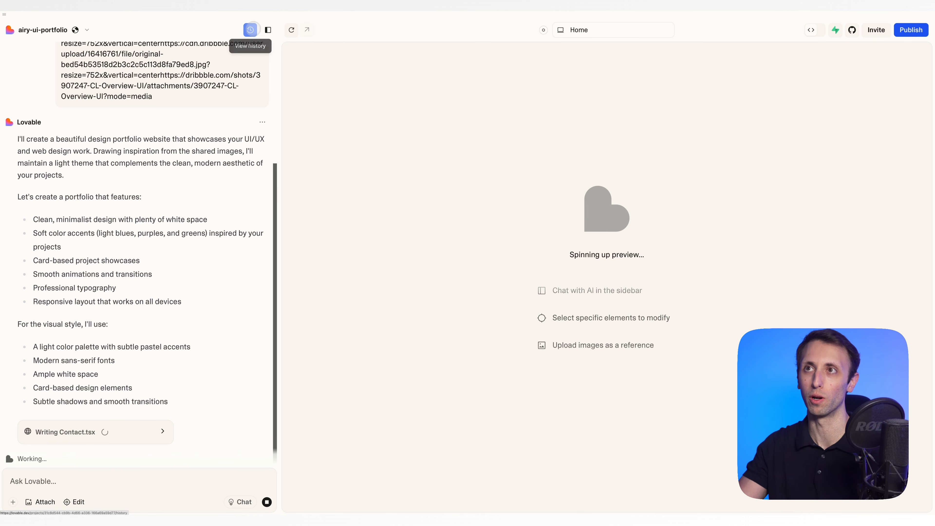
Collapse and restore the chat sidebar, and refresh the site preview.
left_click(268, 30)
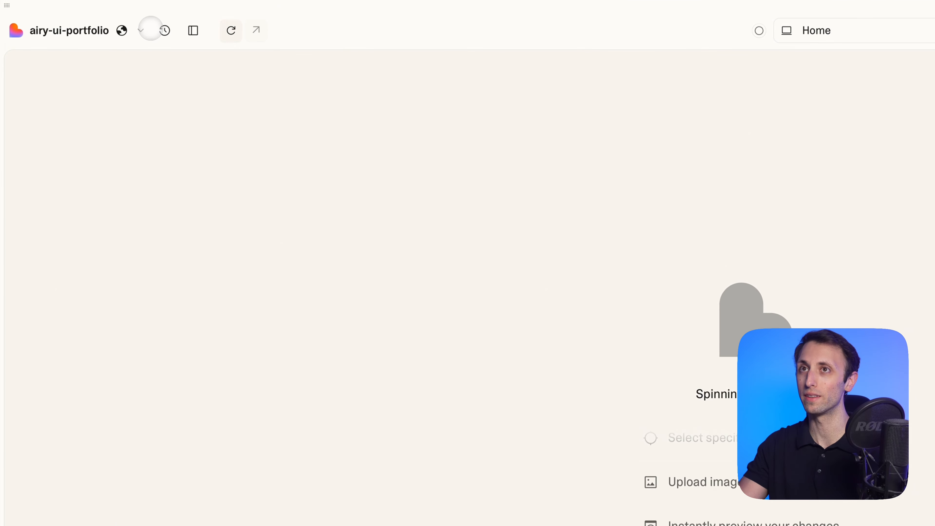
left_click(193, 30)
left_click(471, 30)
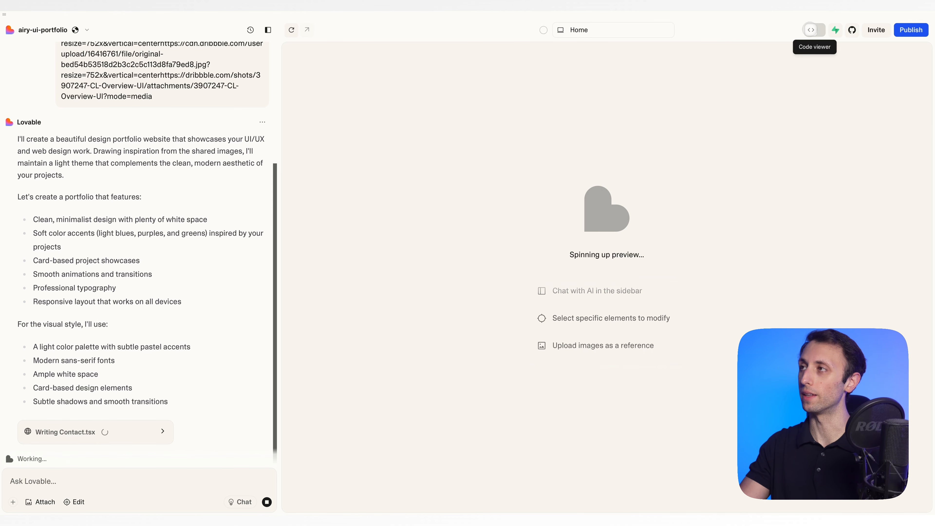
View the project's files and the code of src/pages/Index.tsx, and return to the site preview.
left_click(810, 30)
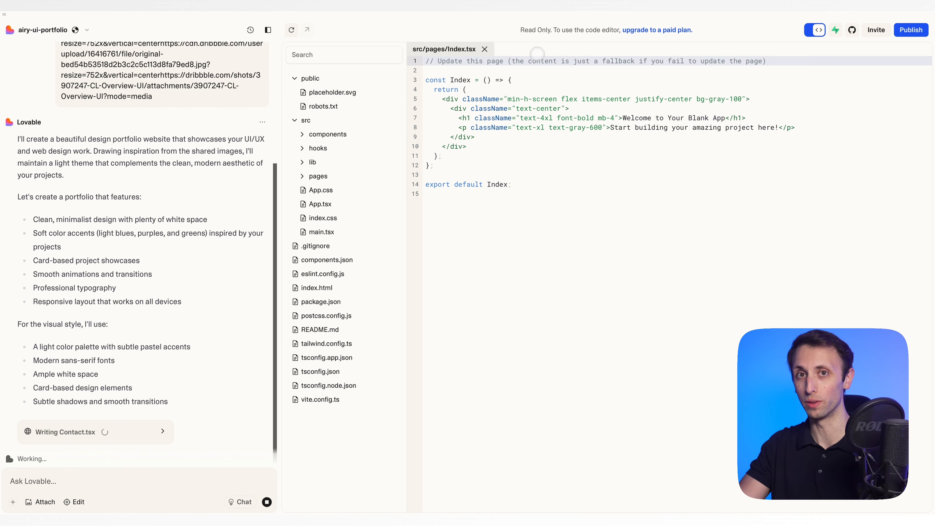
left_click(814, 30)
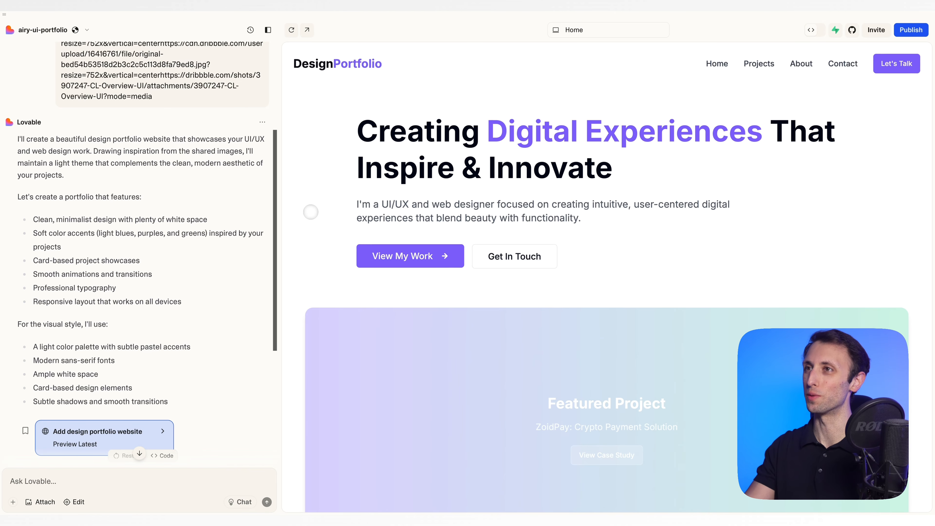
Examine the generated portfolio's navigation header and hero section in the preview, including how the header behaves over the content.
scroll(312, 210, "down", 1)
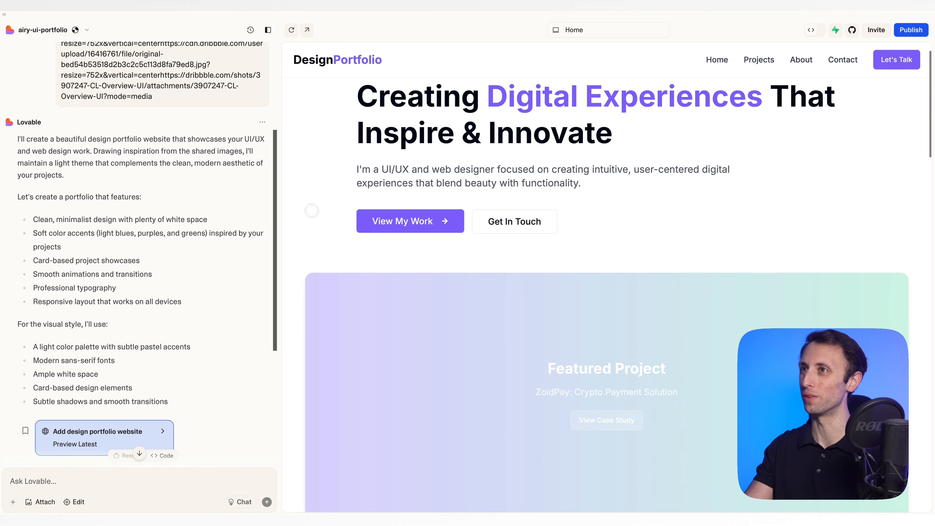
scroll(317, 198, "up", 1)
scroll(321, 187, "down", 2)
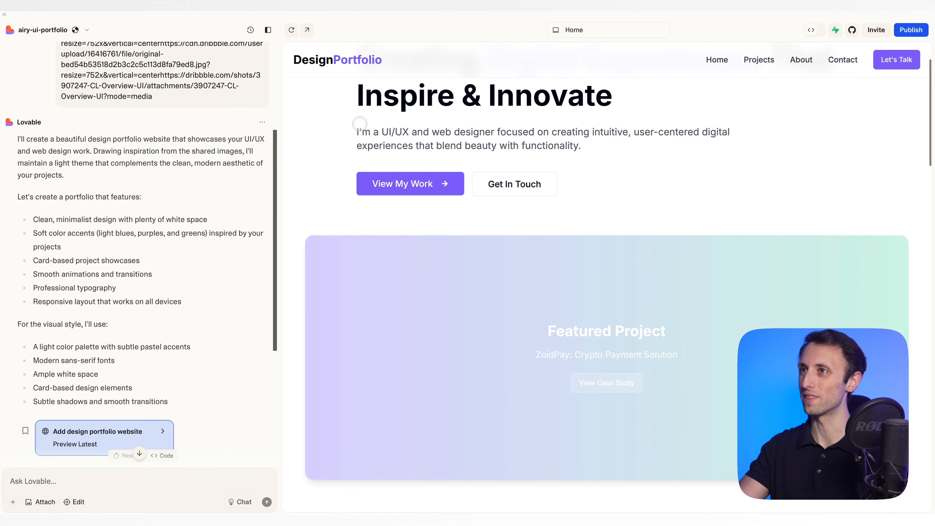
scroll(360, 120, "up", 2)
scroll(542, 73, "down", 4)
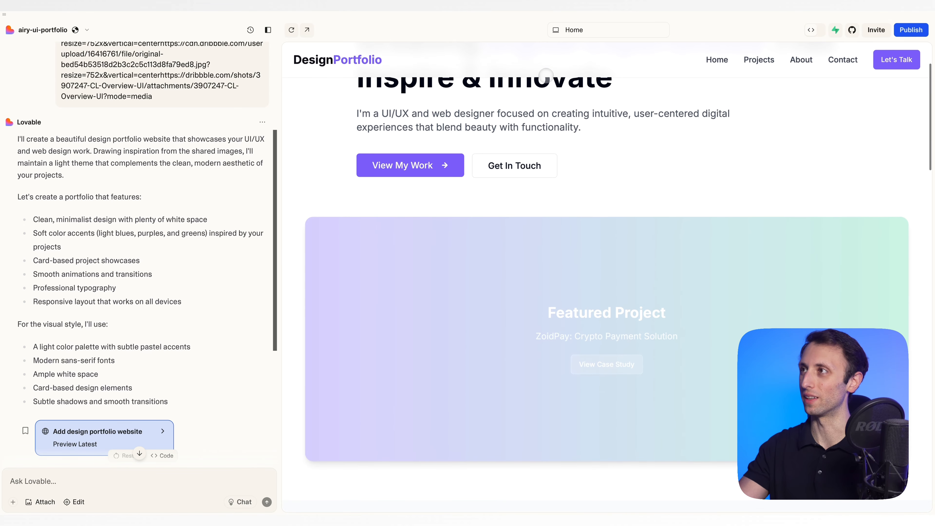
scroll(546, 75, "up", 3)
scroll(534, 69, "down", 1)
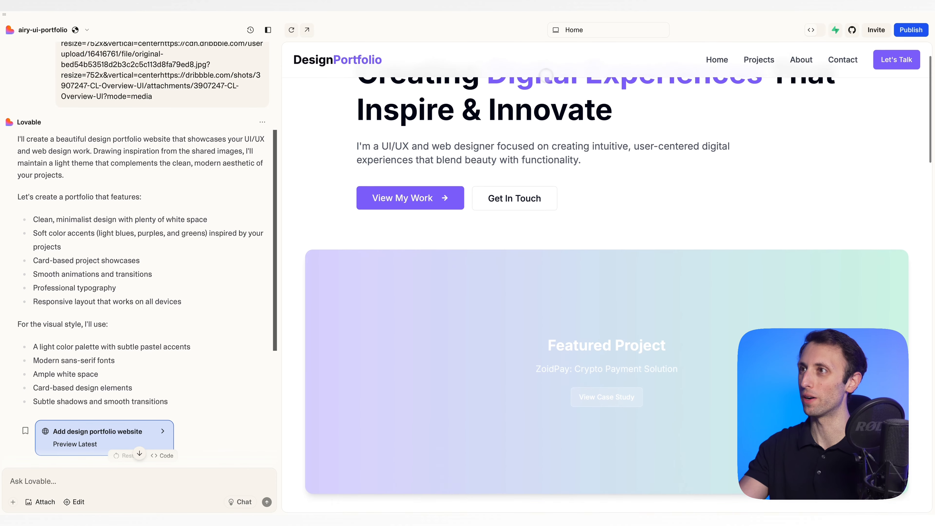
scroll(542, 74, "down", 1)
scroll(543, 74, "up", 1)
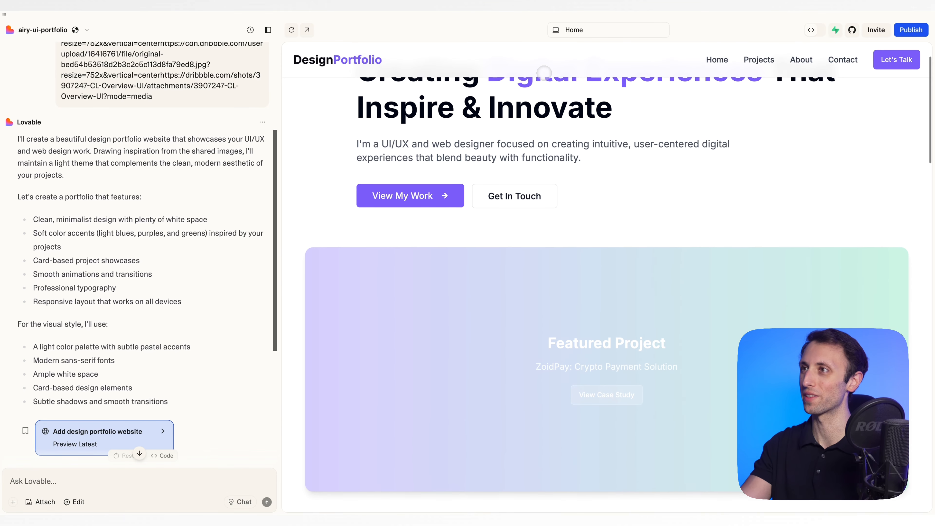
scroll(543, 73, "down", 1)
scroll(526, 71, "up", 1)
scroll(524, 71, "down", 1)
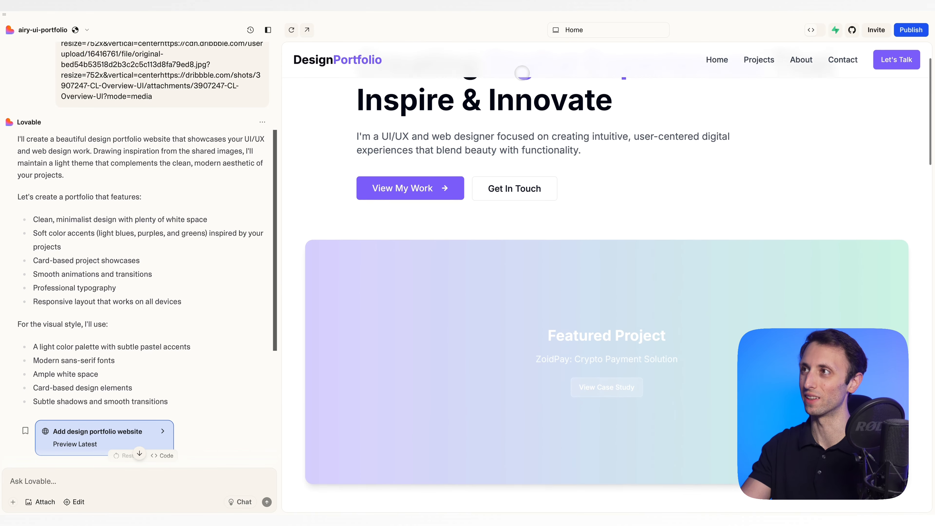
scroll(519, 72, "down", 3)
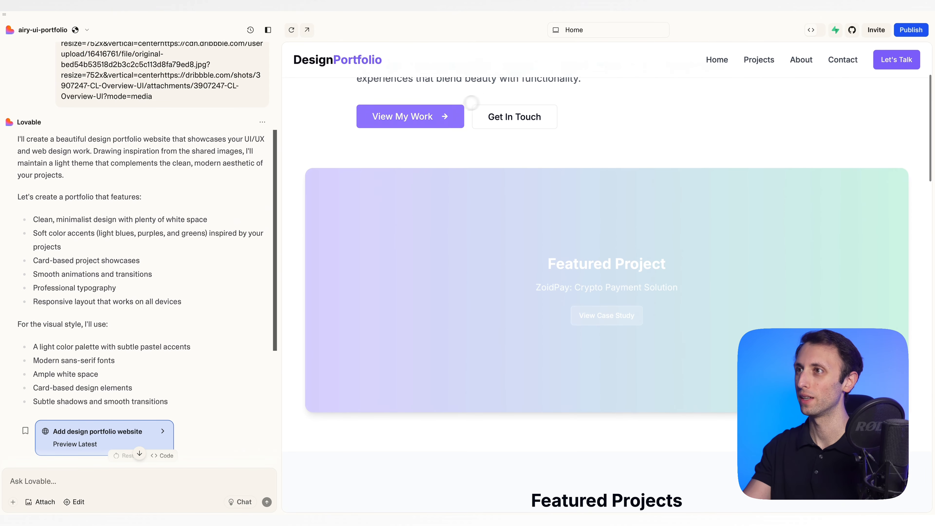
scroll(478, 106, "up", 5)
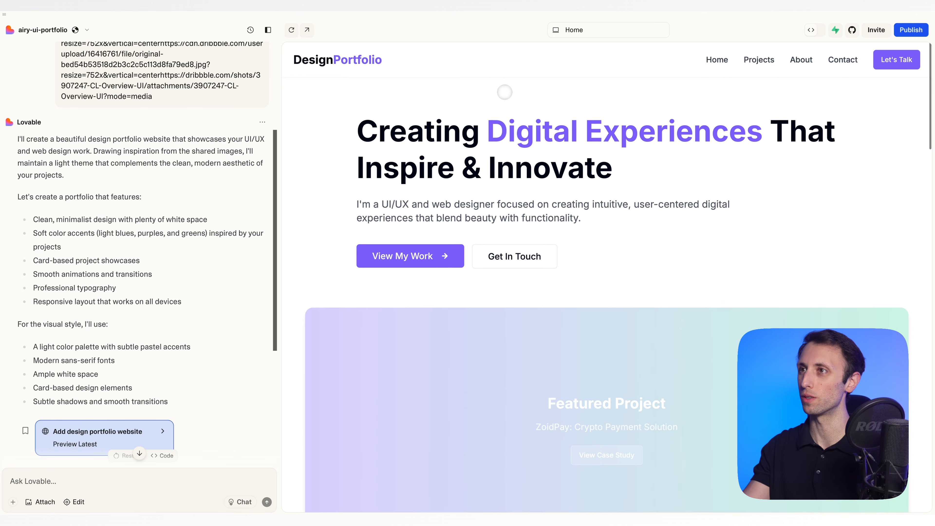
scroll(479, 107, "up", 1)
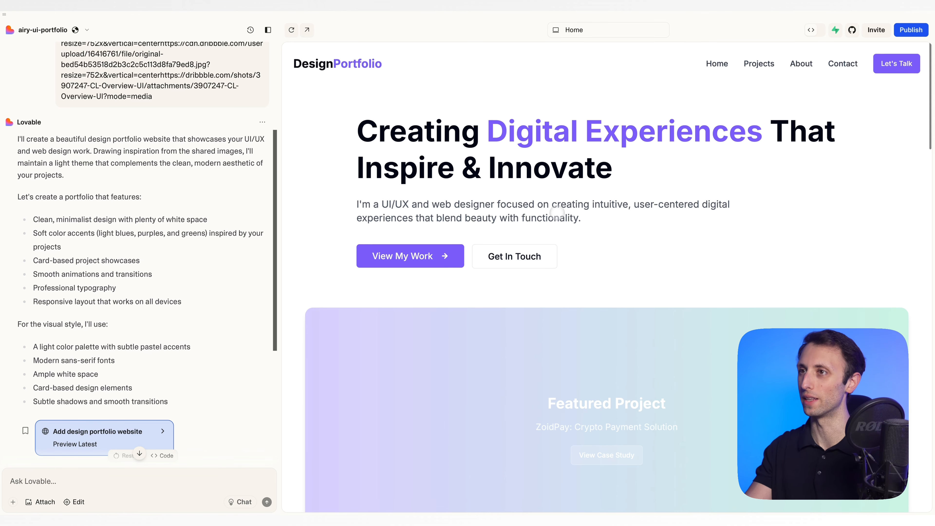
Review the Featured Project banner below the hero and the start of the Featured Projects section.
scroll(541, 213, "down", 1)
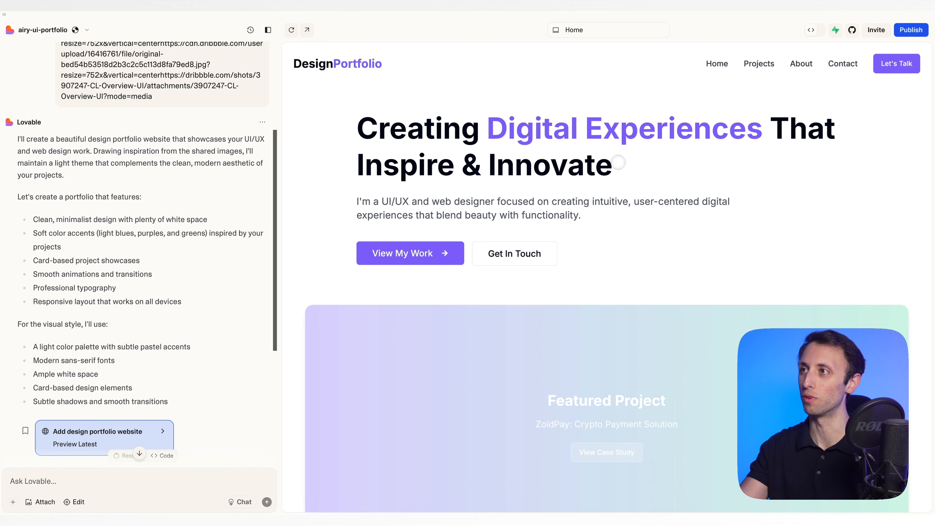
scroll(625, 158, "down", 1)
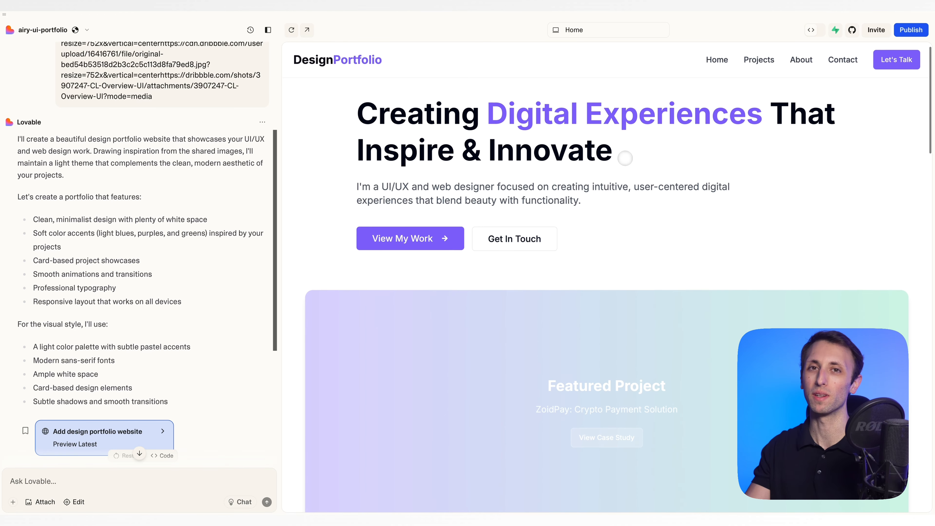
scroll(625, 158, "down", 1)
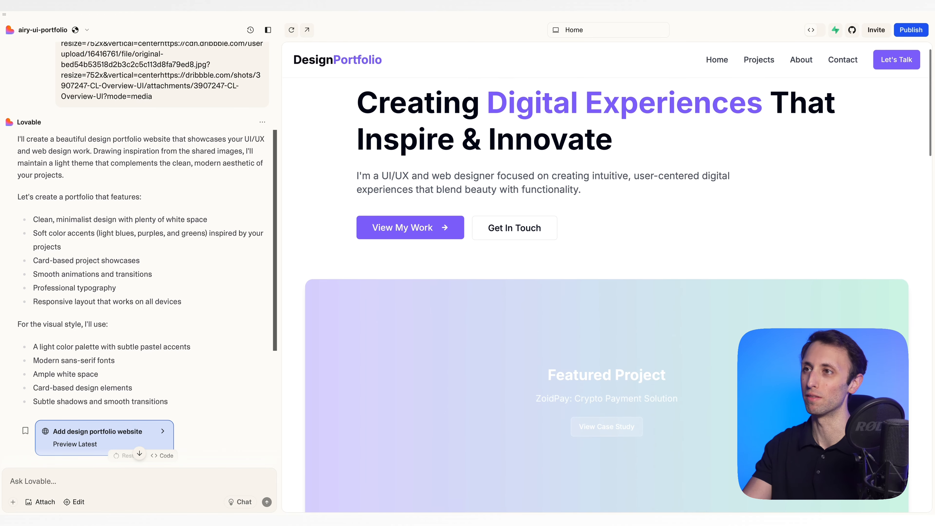
scroll(622, 156, "down", 5)
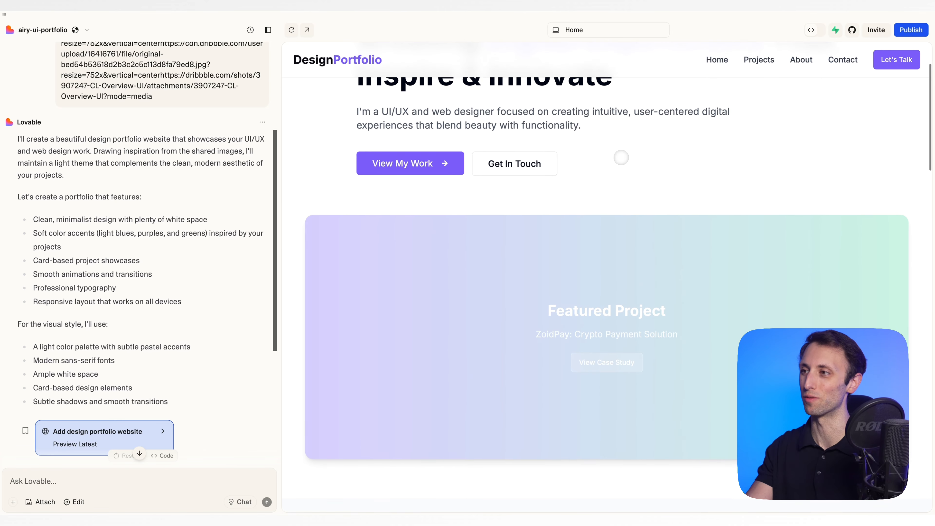
scroll(731, 228, "down", 3)
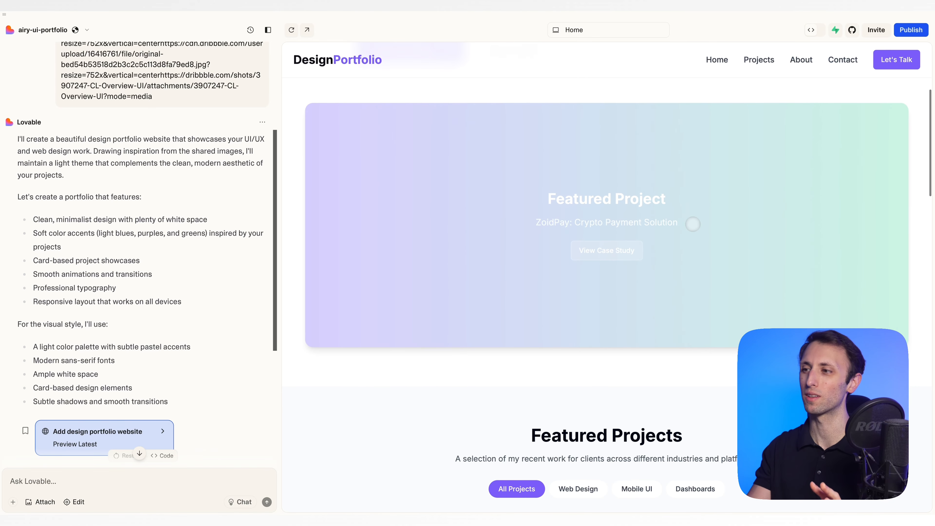
scroll(693, 224, "up", 1)
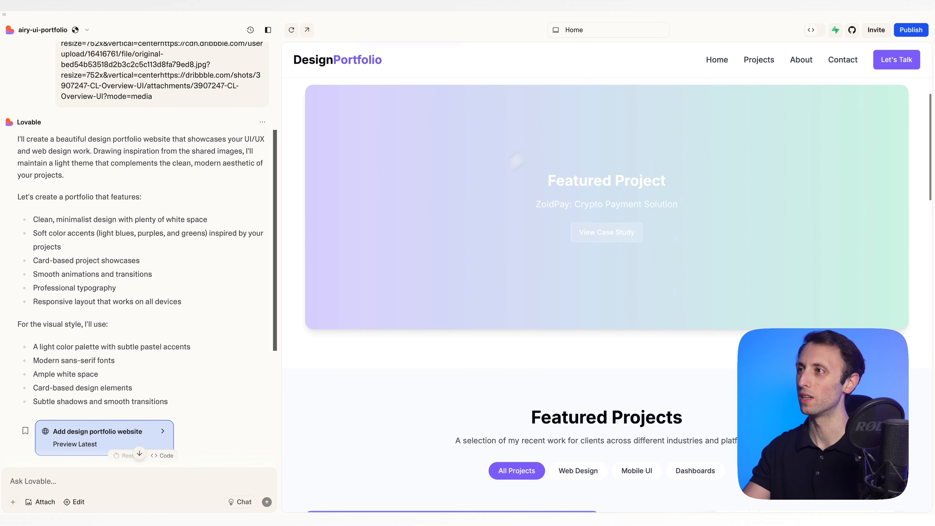
Review the Featured Projects section in the preview, including its category filters and the four project cards.
scroll(754, 177, "down", 1)
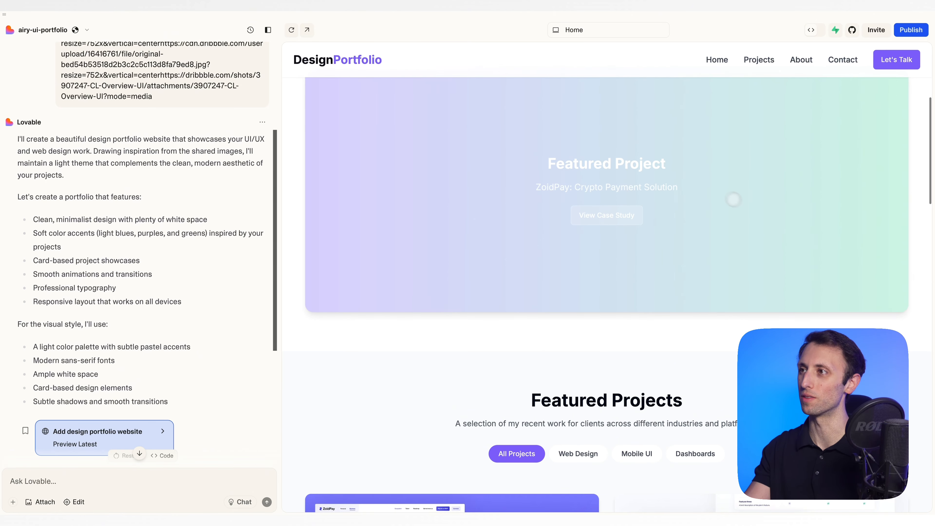
scroll(731, 201, "down", 6)
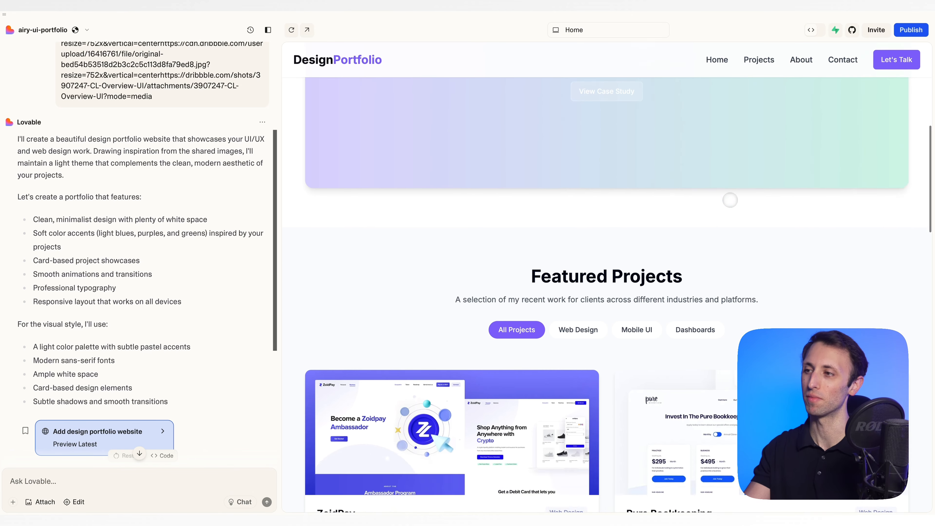
scroll(730, 200, "down", 2)
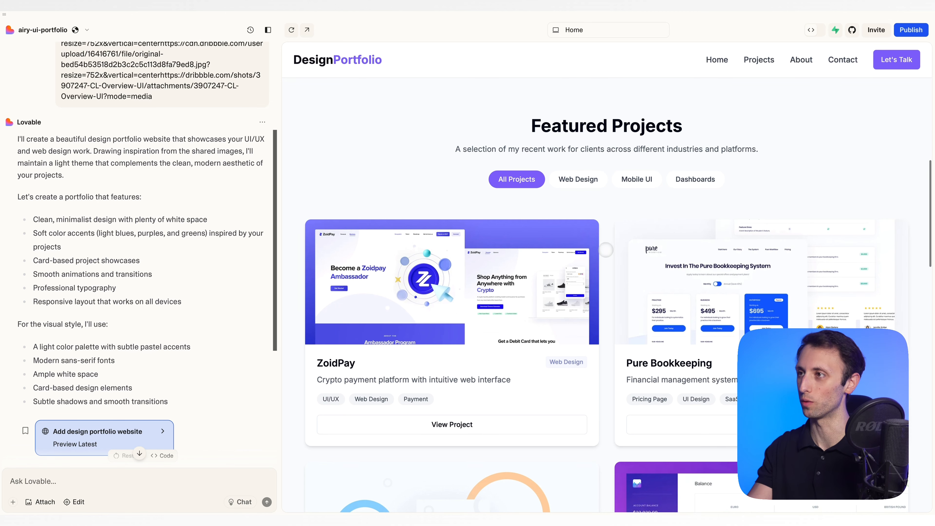
scroll(604, 246, "down", 3)
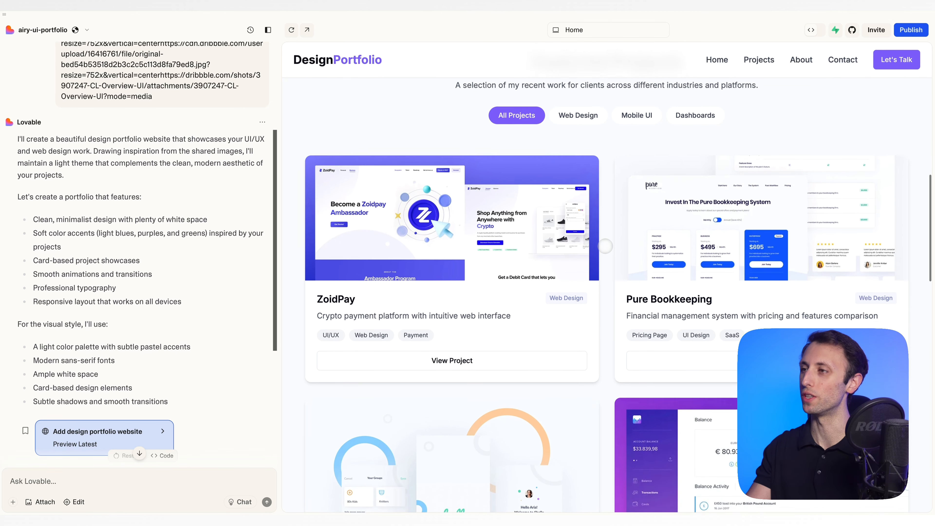
scroll(605, 246, "down", 3)
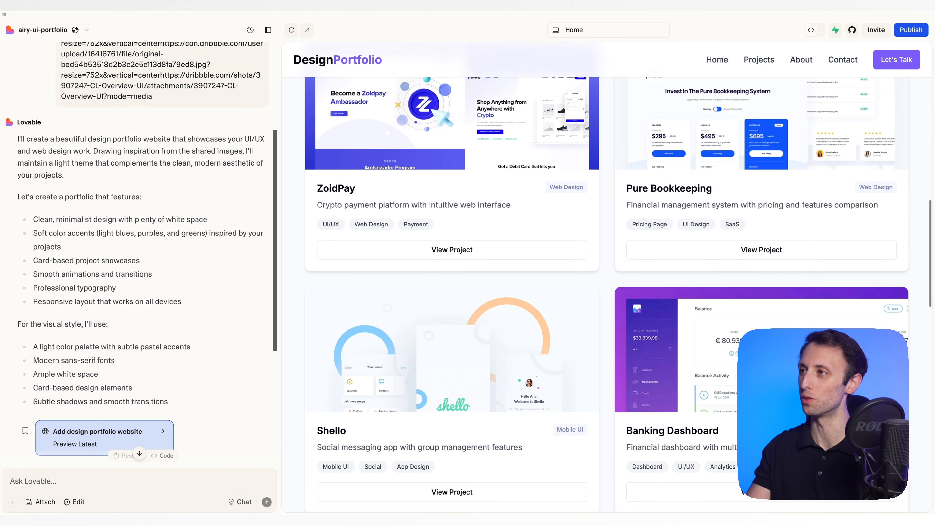
scroll(604, 245, "down", 4)
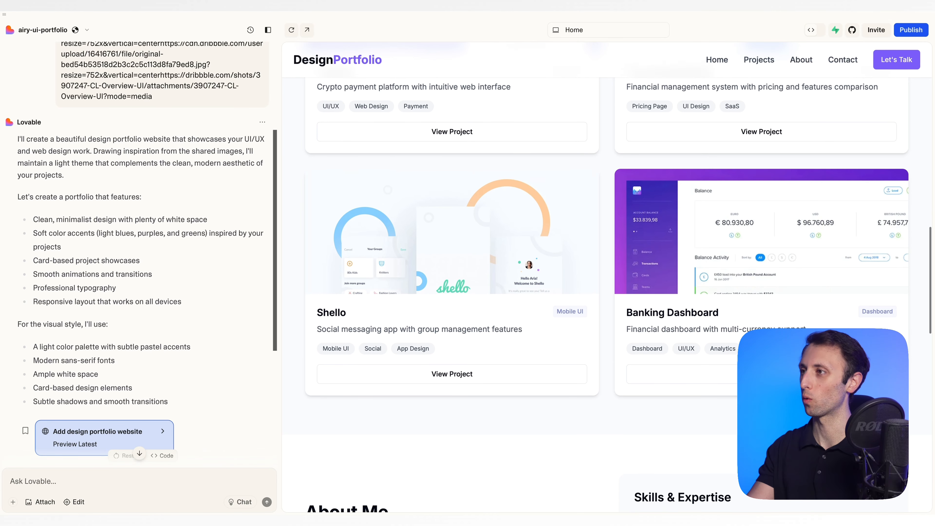
Review the About Me, Skills & Expertise, Get In Touch and footer sections of the generated site, and return to the hero.
scroll(605, 246, "down", 6)
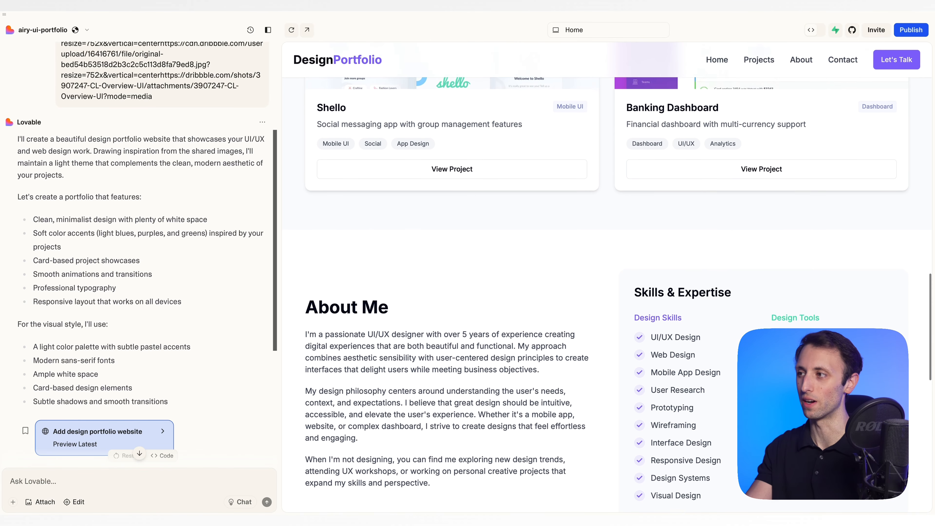
scroll(605, 246, "down", 4)
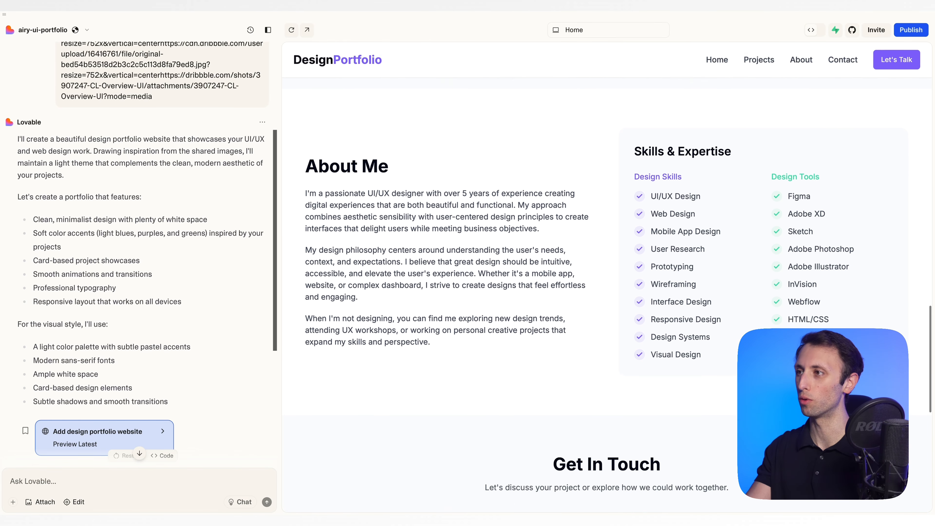
scroll(605, 245, "down", 8)
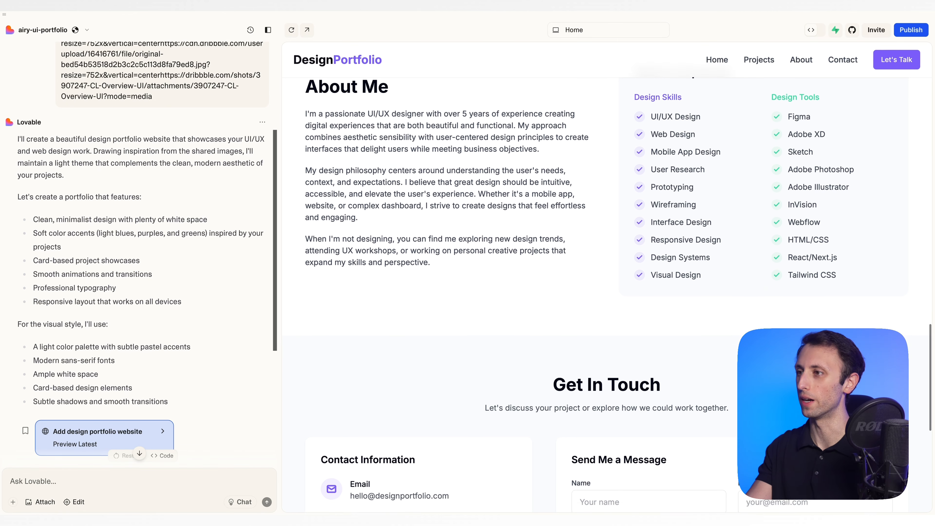
scroll(605, 245, "down", 5)
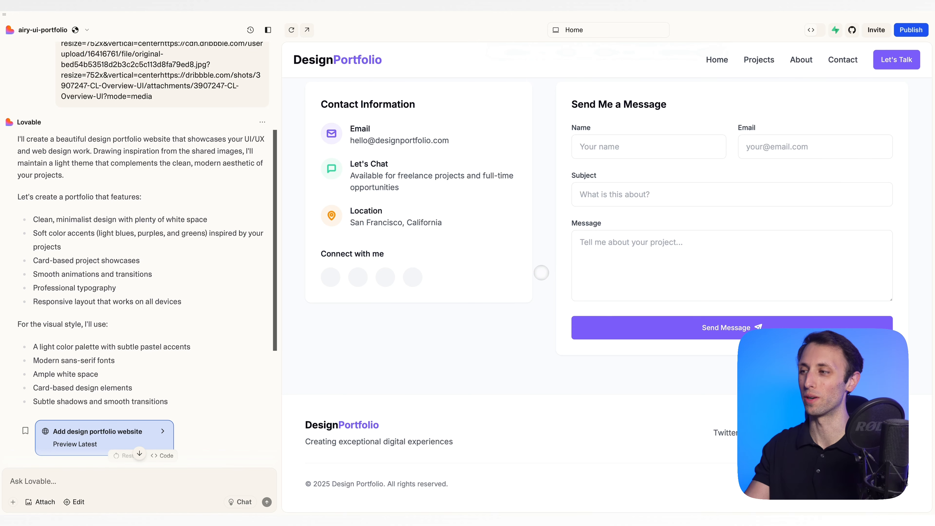
scroll(541, 272, "up", 1)
scroll(541, 272, "down", 1)
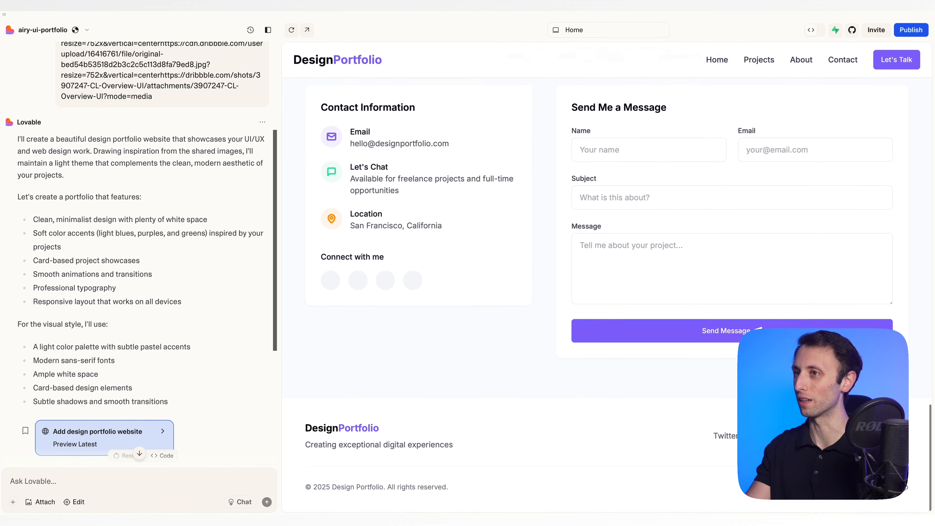
scroll(607, 276, "up", 15)
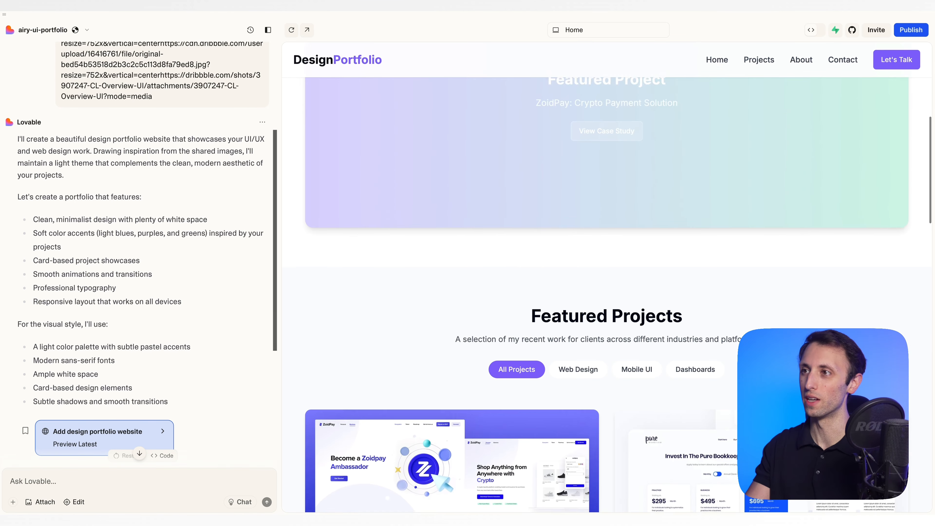
scroll(607, 276, "up", 8)
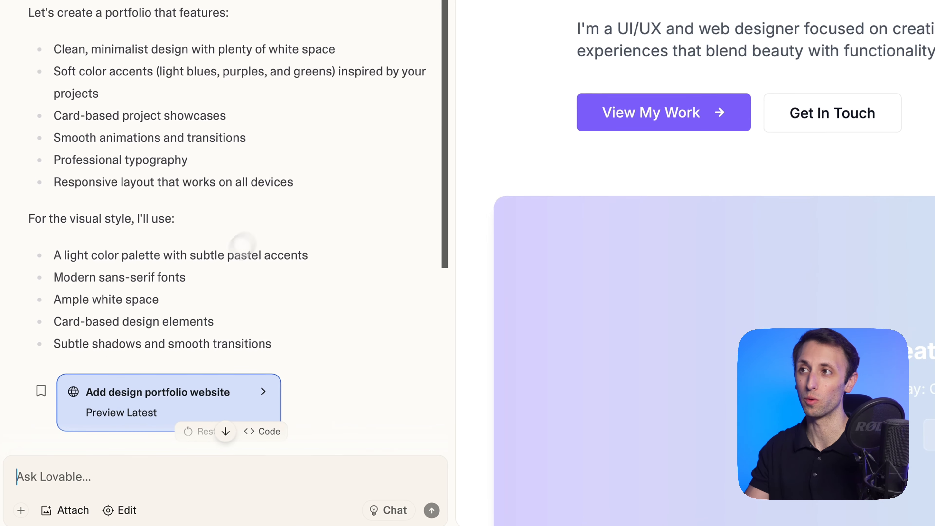
Switch to Dribbble and browse the shots for a style reference, briefly opening and closing the Alchemy - Trading Platform shot.
key("super+alt+Right")
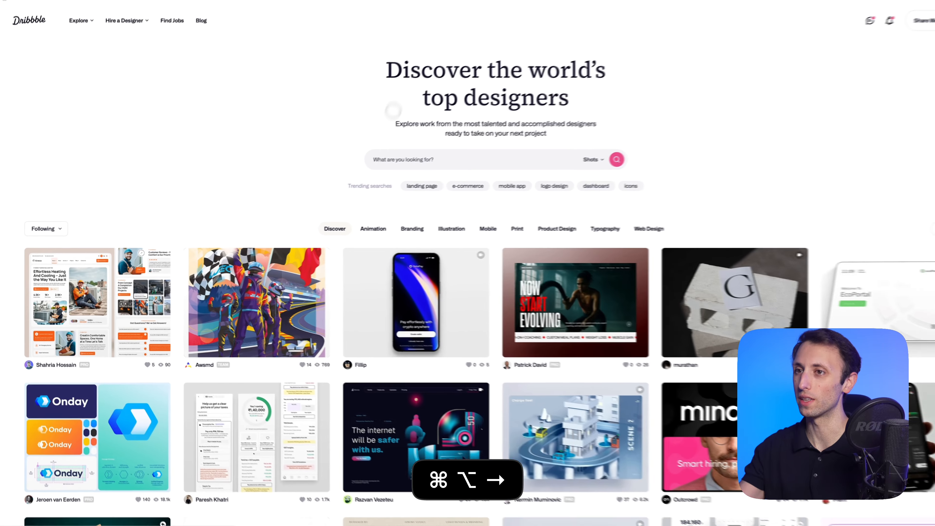
scroll(466, 273, "down", 5)
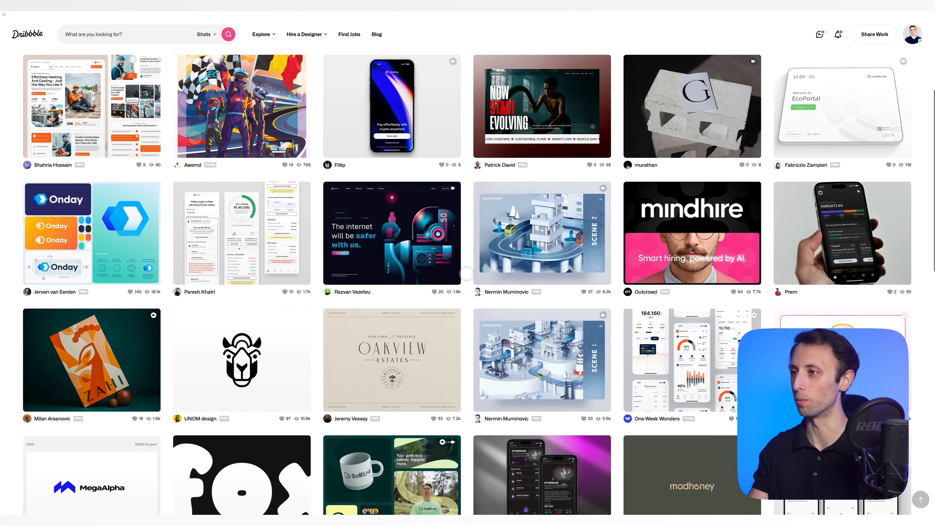
scroll(466, 274, "down", 6)
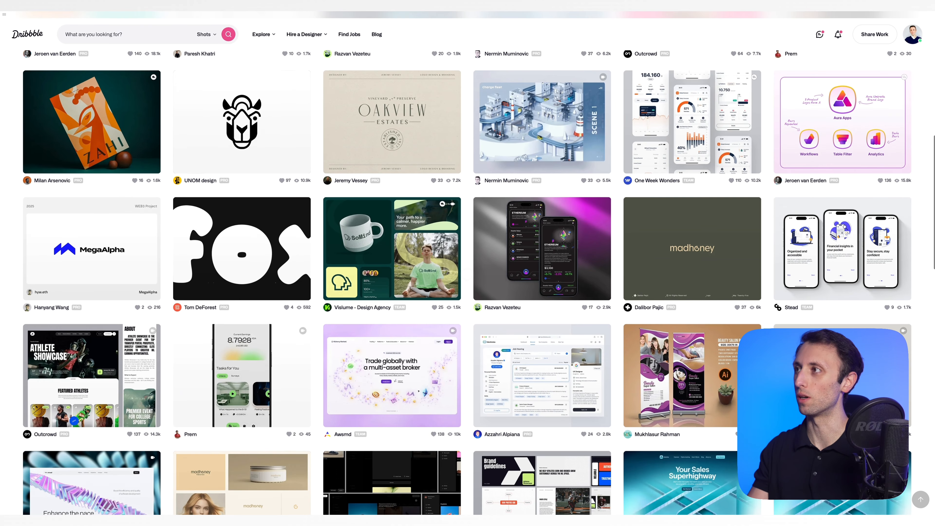
scroll(467, 273, "down", 5)
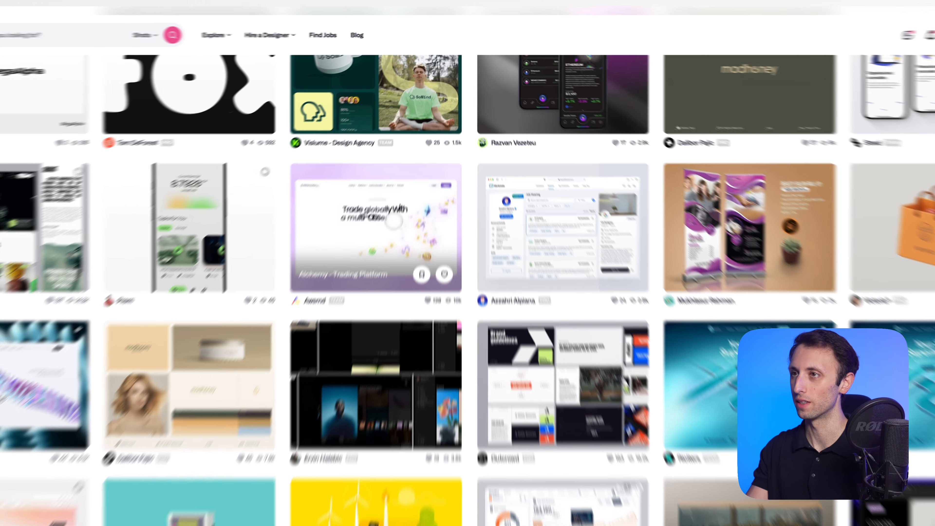
left_click(410, 179)
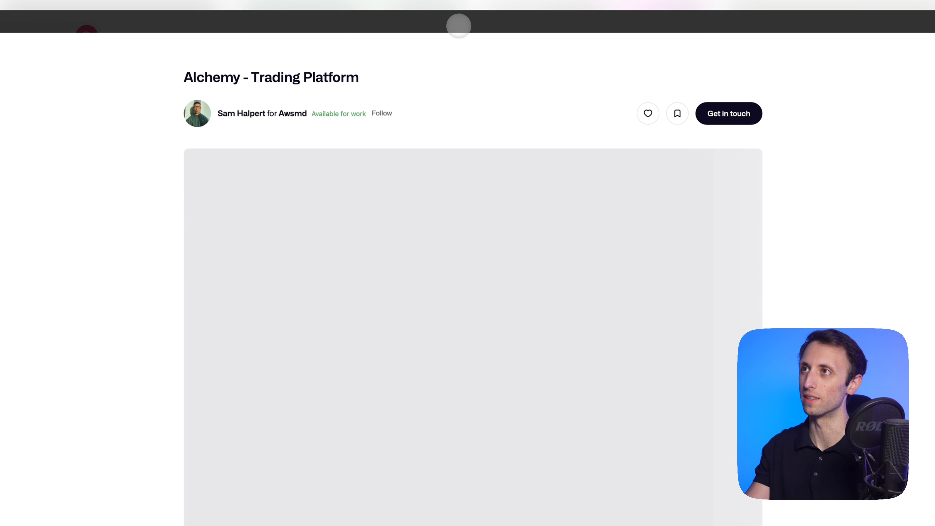
left_click(463, 25)
Browse further down the Dribbble feed and open the Alchemy - Trading Platform shot titled "Explore markets ready for trading" to view its design.
scroll(455, 269, "down", 5)
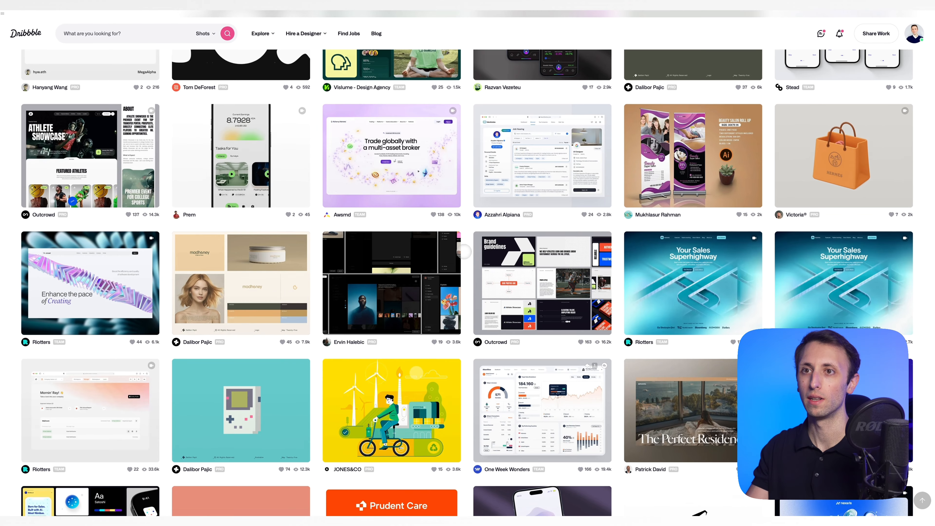
scroll(467, 280, "down", 8)
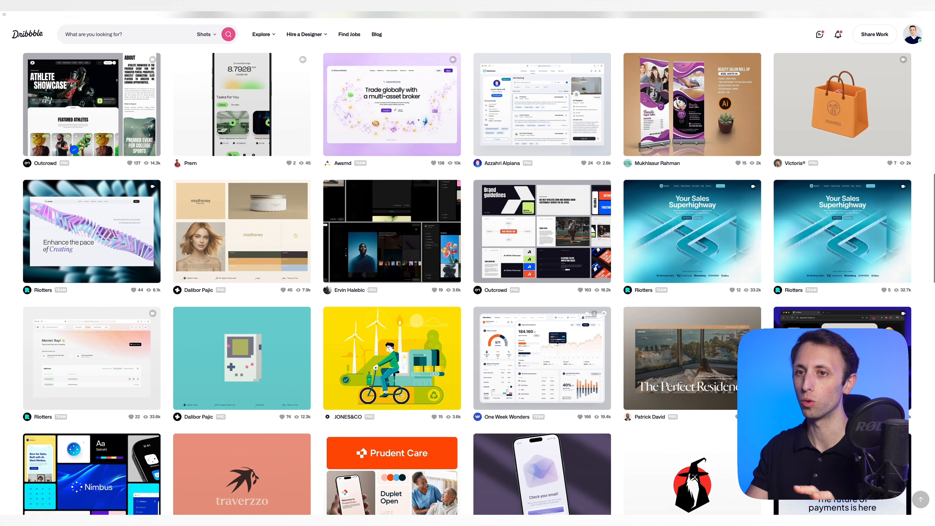
scroll(467, 280, "down", 2)
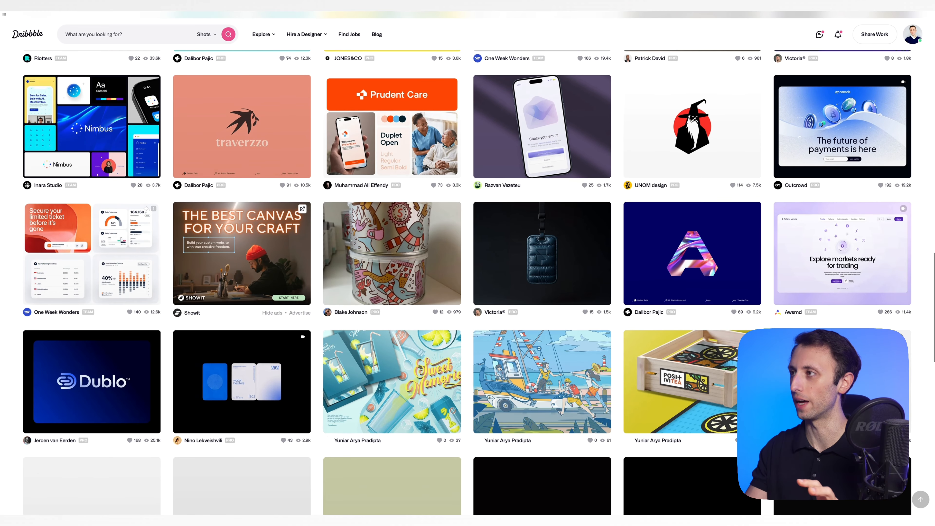
scroll(467, 280, "down", 5)
scroll(464, 251, "up", 1)
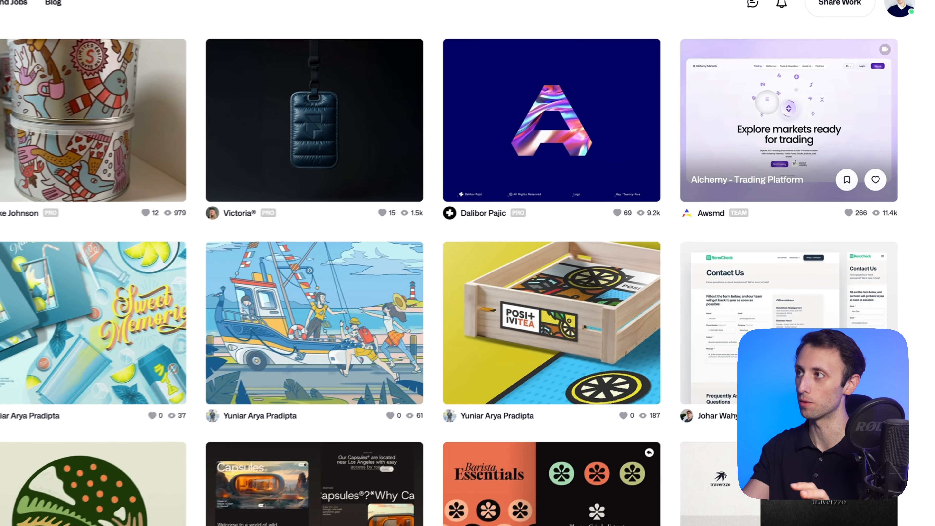
left_click(761, 100)
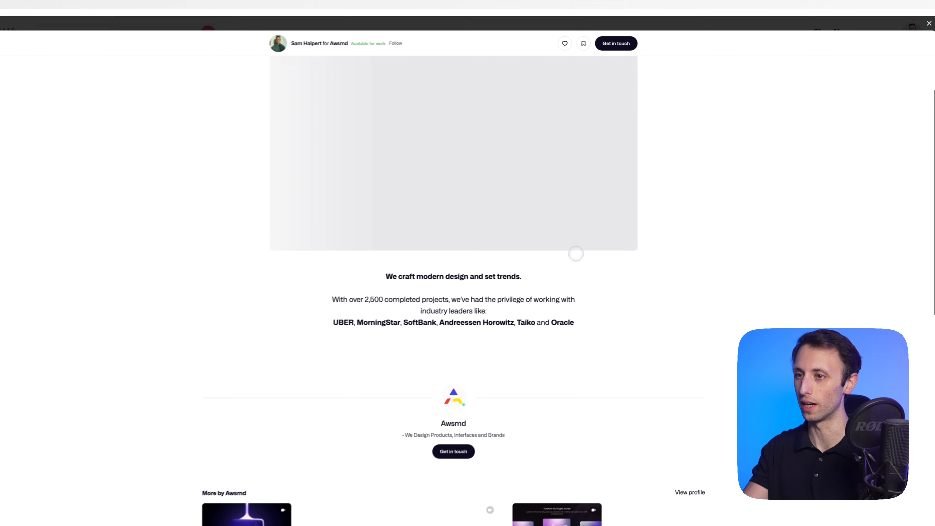
scroll(580, 250, "down", 5)
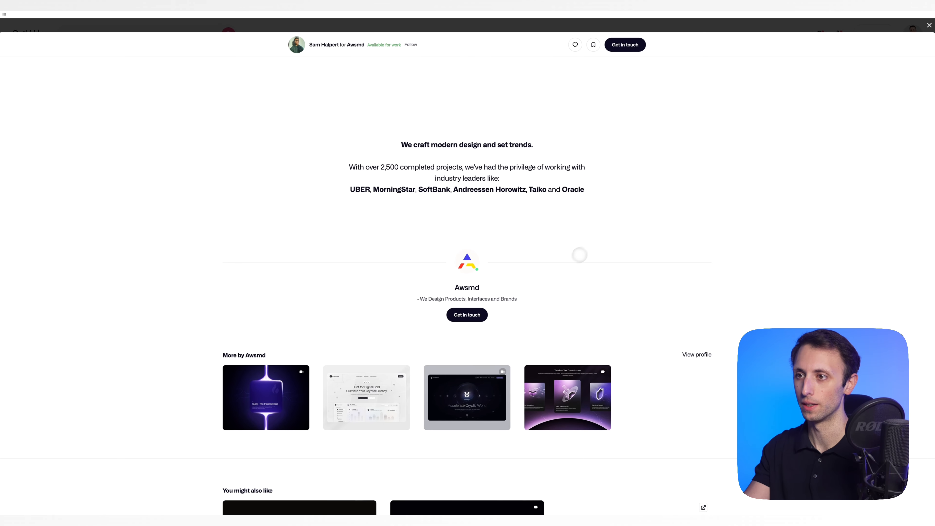
scroll(396, 338, "up", 5)
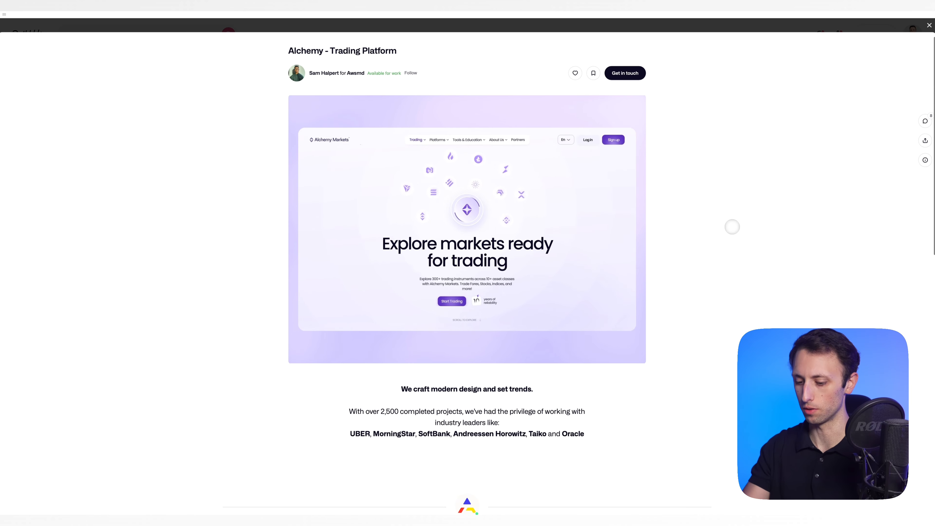
Capture a screenshot of the Alchemy shot's design image and attach it to the chat message in Lovable.
key("super+shift+4")
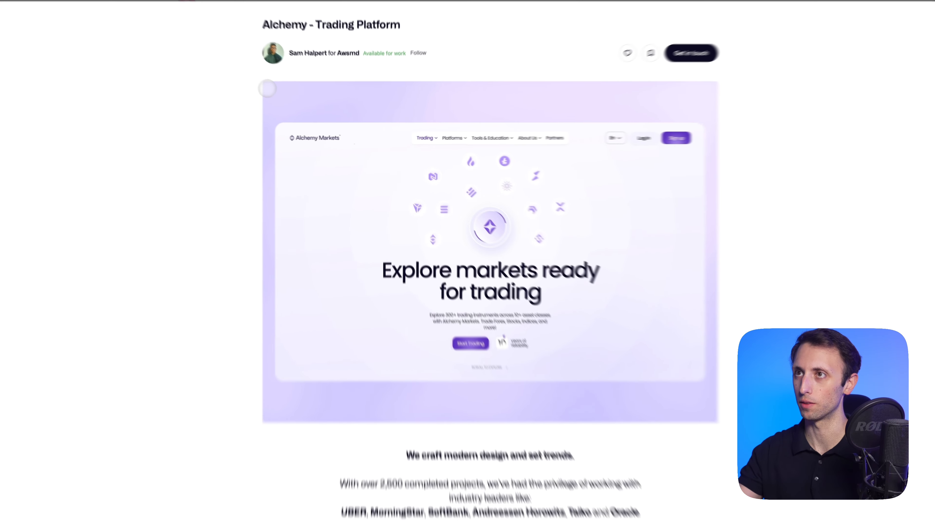
left_click_drag(289, 98, 610, 337)
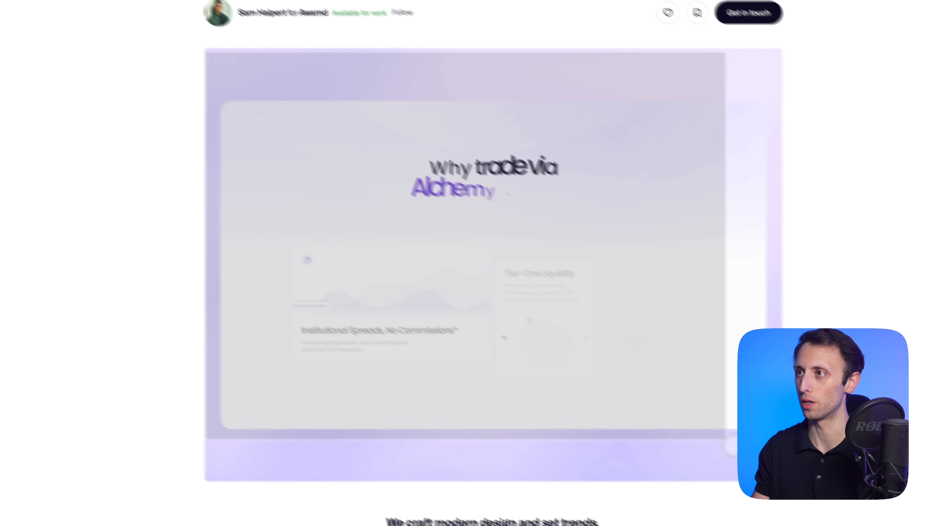
left_click_drag(730, 446, 779, 479)
left_click_drag(705, 436, 703, 434)
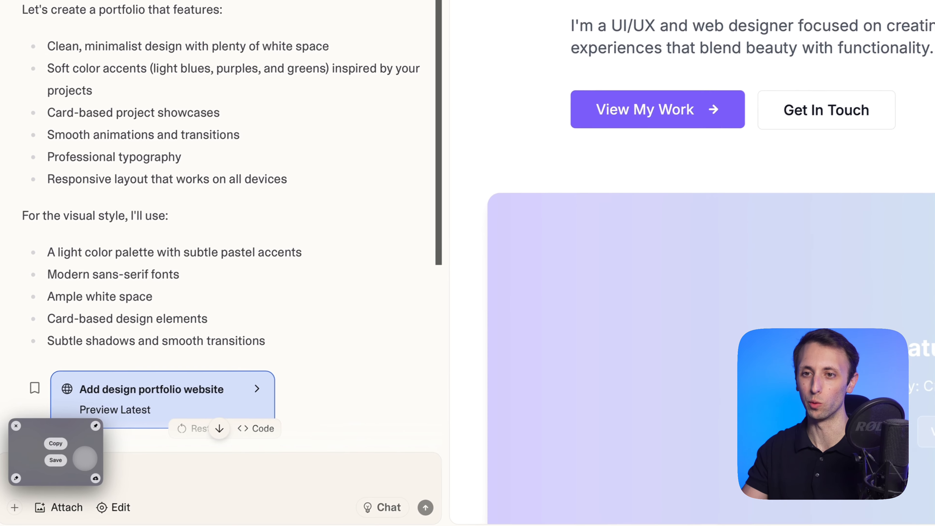
left_click_drag(85, 459, 187, 475)
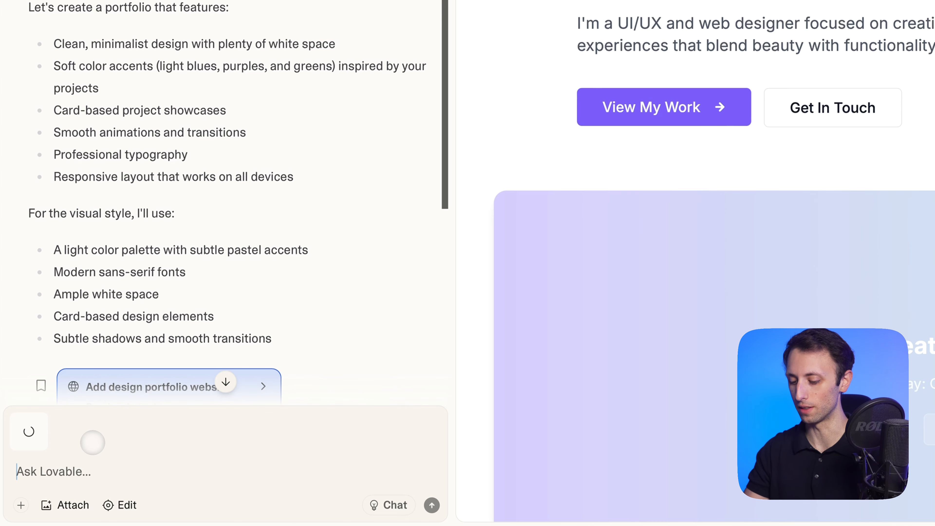
Enter the chat request "Can you improve the visual design to make it more curated and visually appealing, around the visual style of this example?".
type("Can you improve the visual desi")
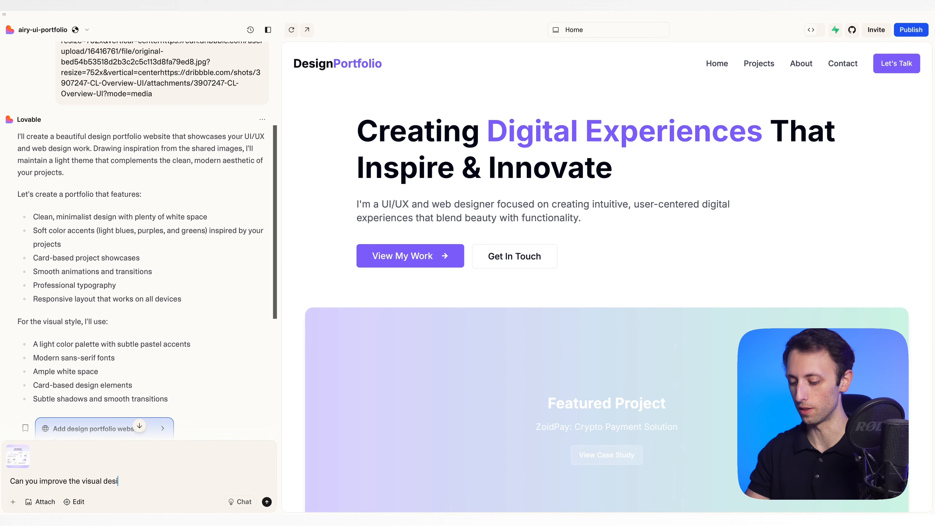
type("gn to make it more curated and vi")
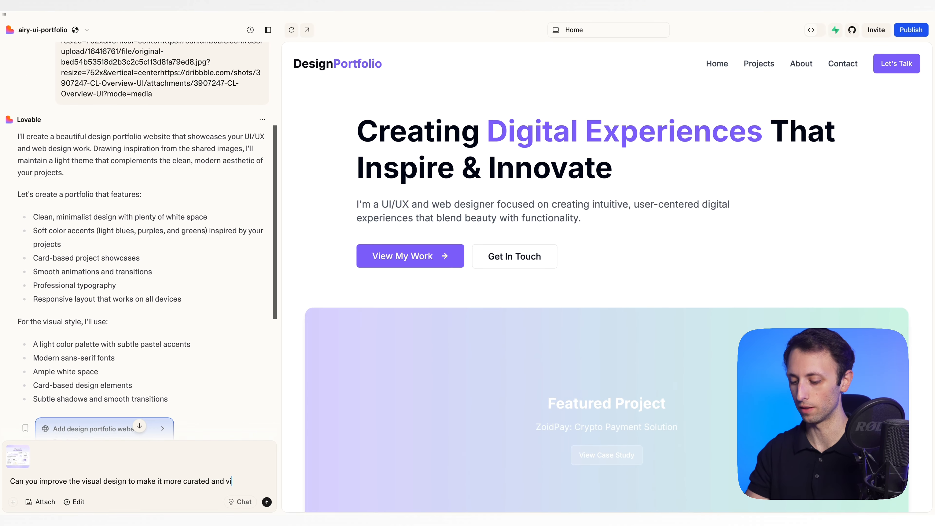
type("sually appealing, around the visual style")
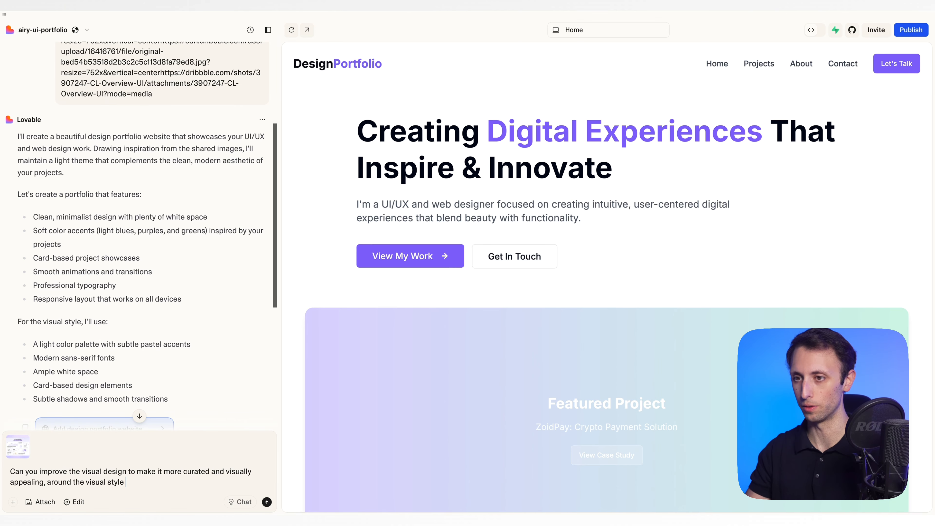
key("BackSpace")
type("of this example? ")
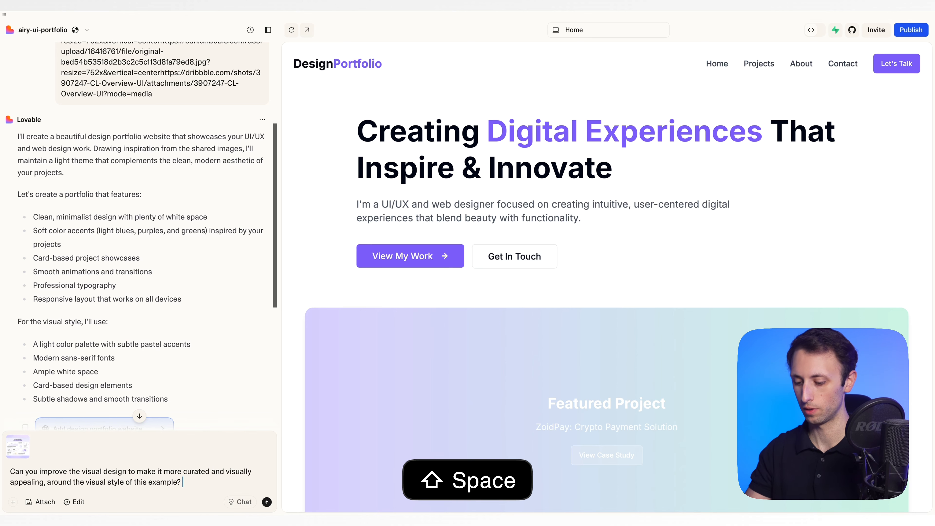
Add "Use soft gradients and keep a light theme overall but more curated" to the chat request and send it.
type("Use sof")
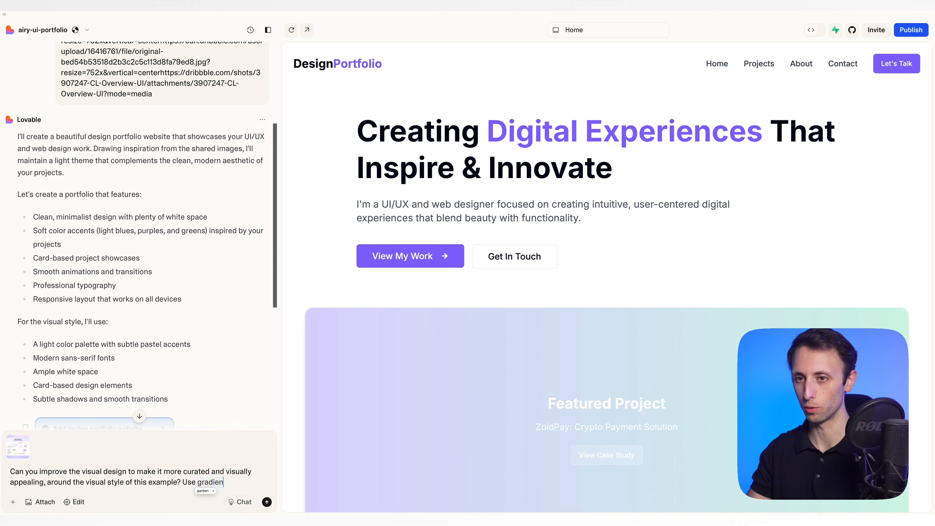
type("t gradients")
key("alt+Left")
type("soft ")
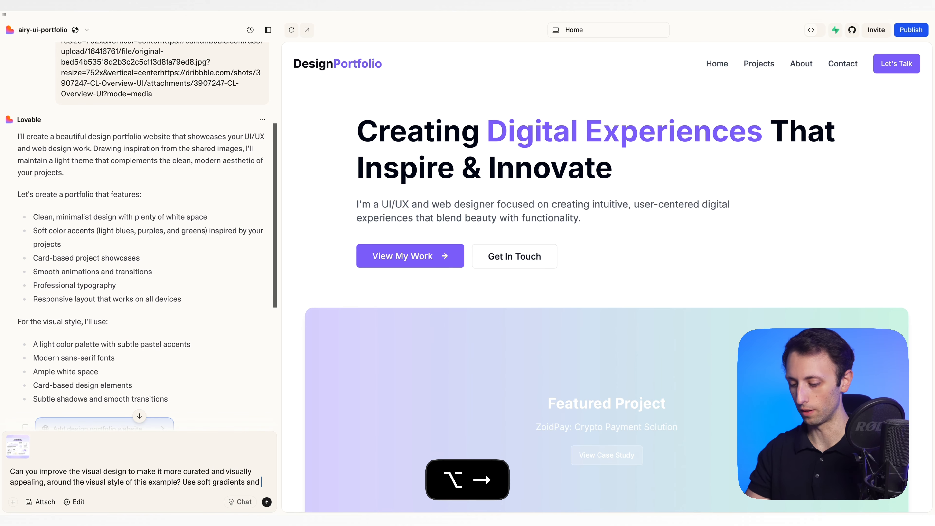
type("keep a light theme")
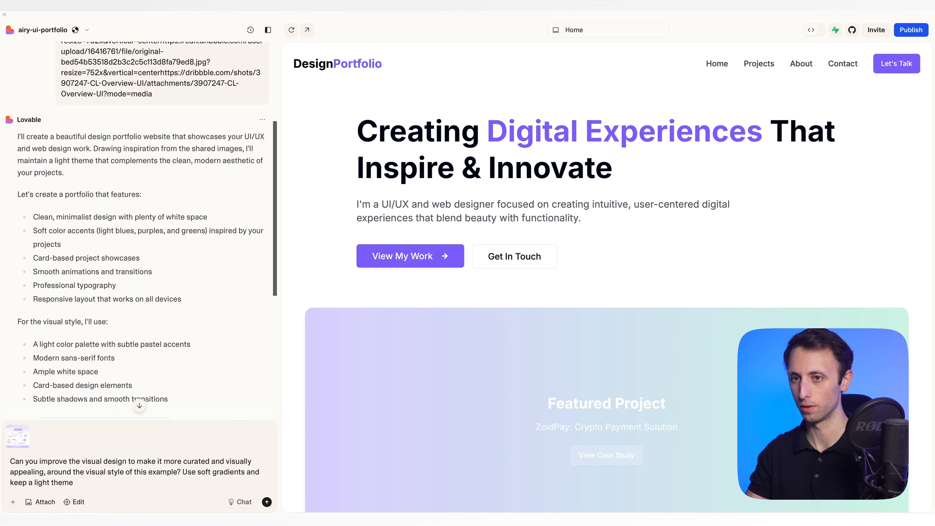
type(" overall but curate")
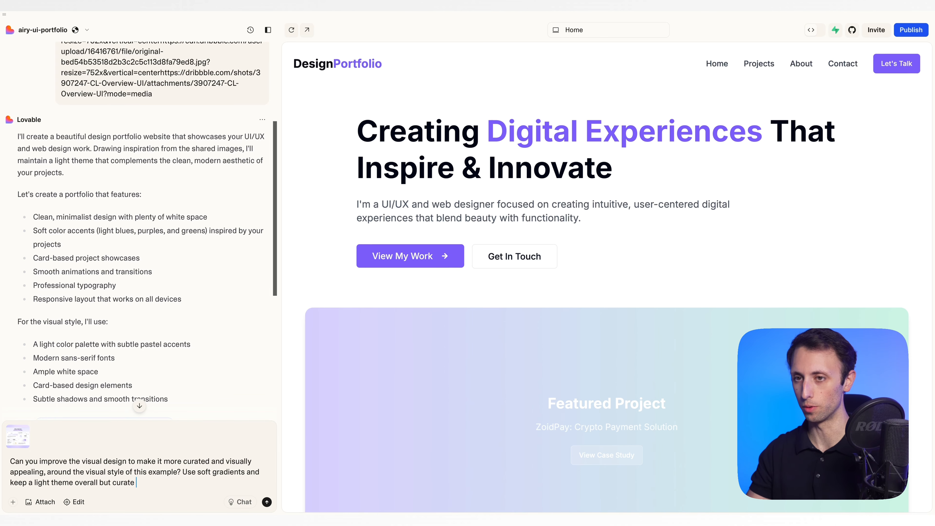
key("alt+Left")
type("m")
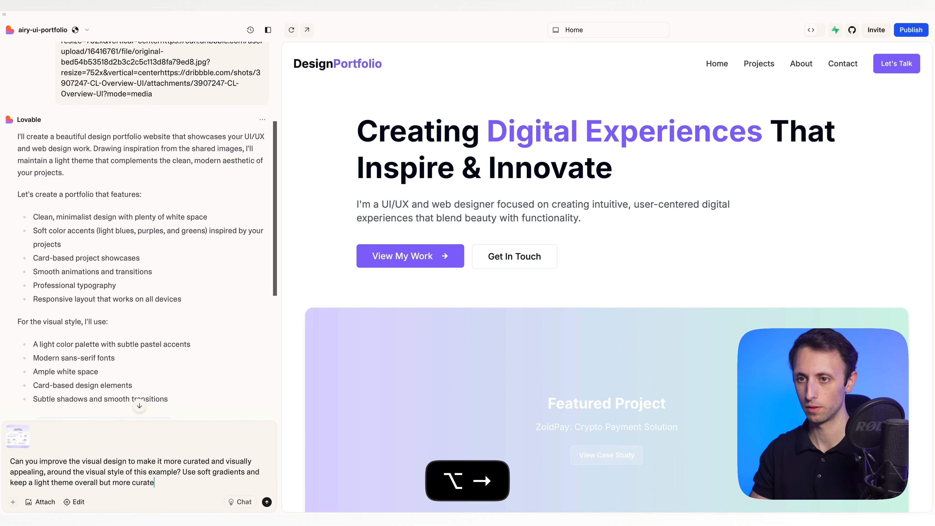
key("alt+BackSpace")
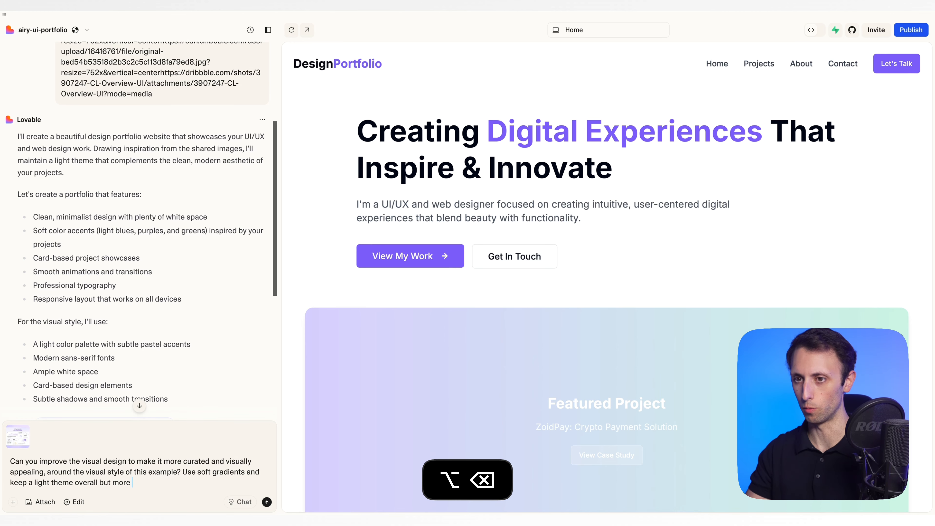
key("super+z")
key("Right")
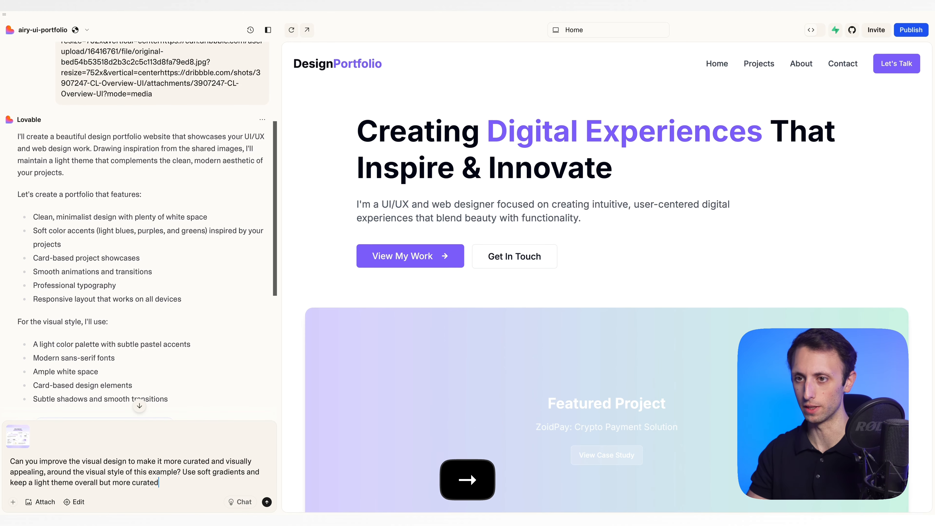
key("Return")
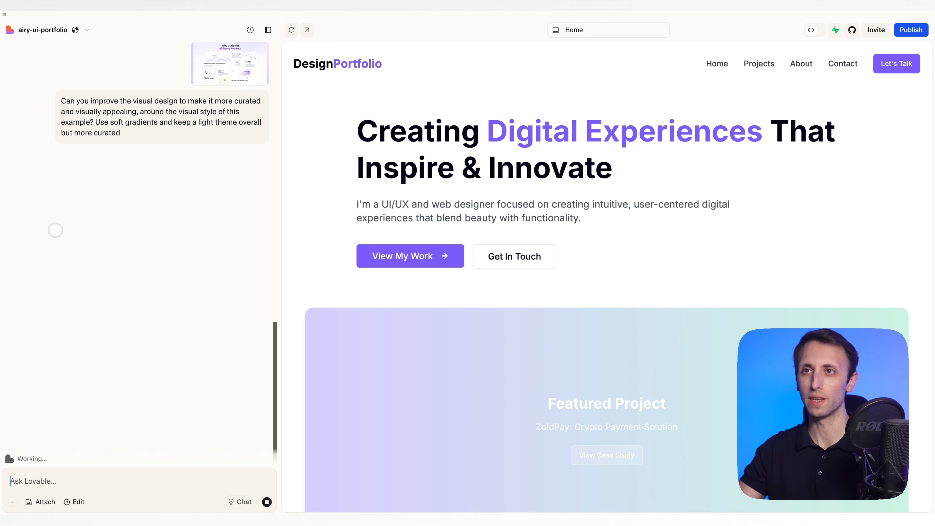
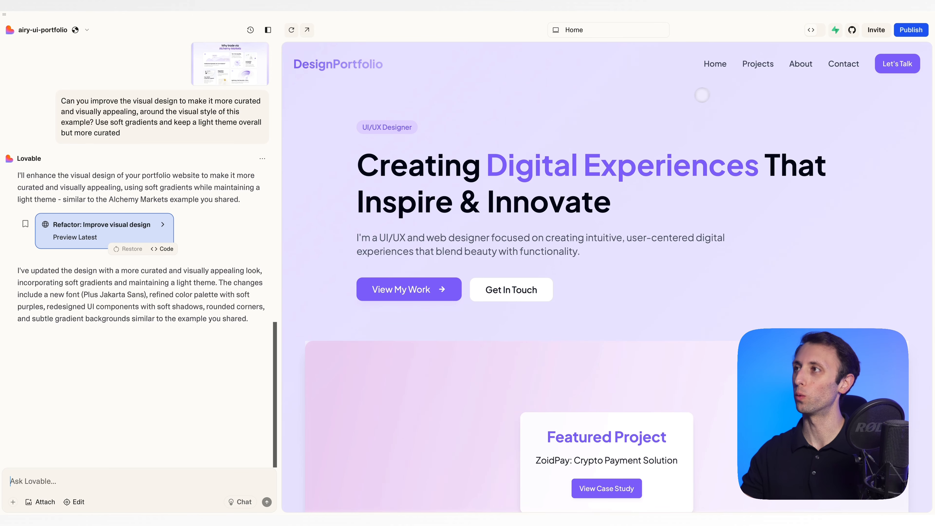
Review the redesigned portfolio preview from the hero through the projects, About Me and contact sections to the footer, and return to the hero.
scroll(803, 106, "down", 7)
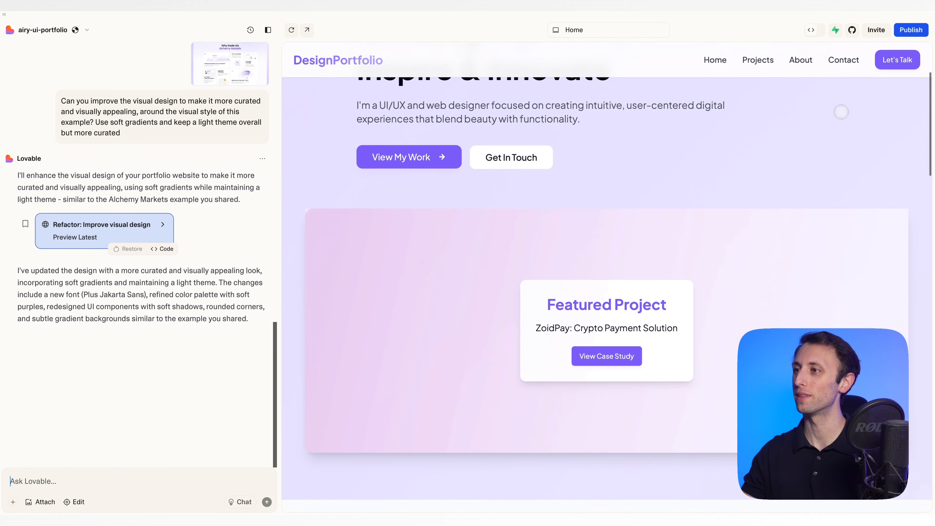
scroll(840, 111, "down", 10)
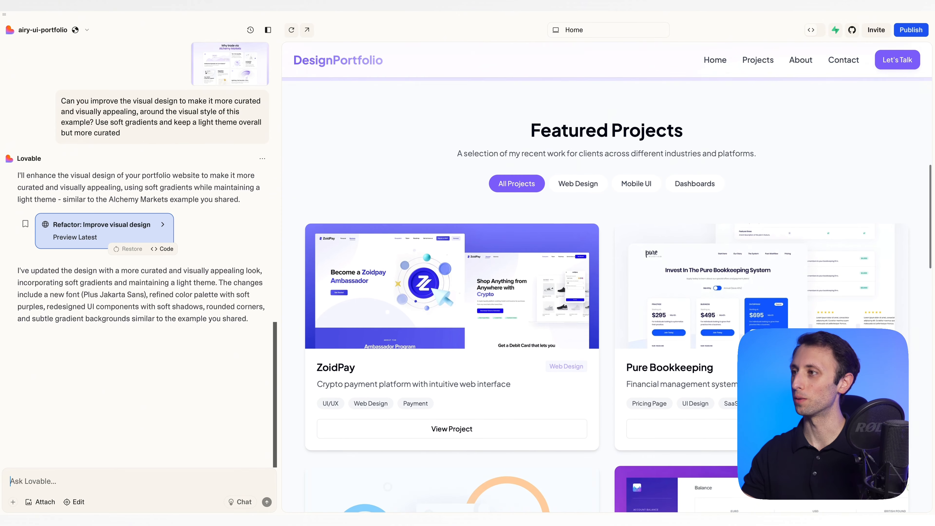
scroll(607, 294, "down", 10)
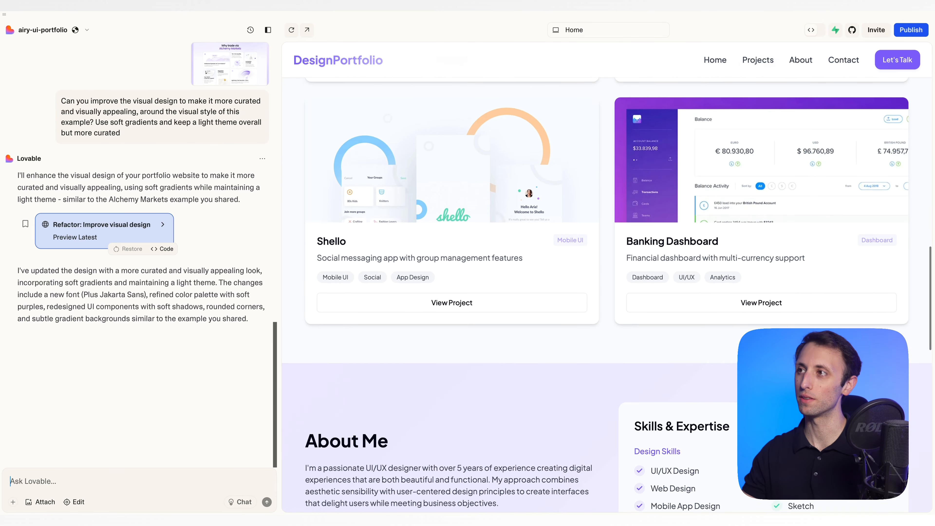
scroll(563, 161, "down", 4)
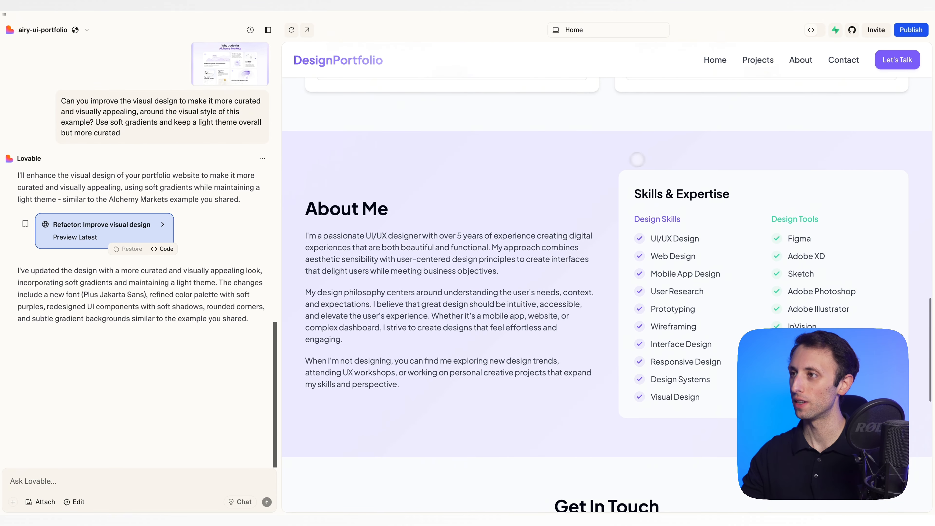
scroll(562, 161, "down", 10)
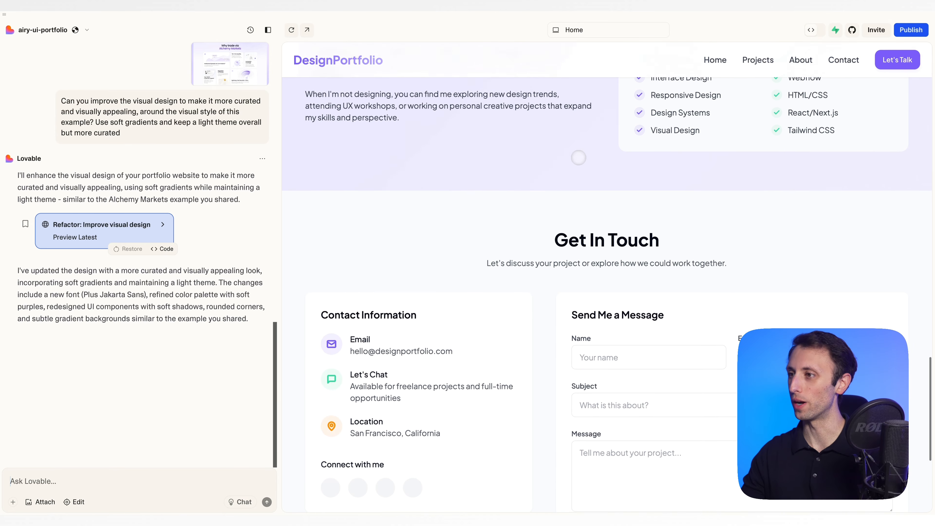
scroll(578, 157, "down", 2)
scroll(544, 171, "up", 4)
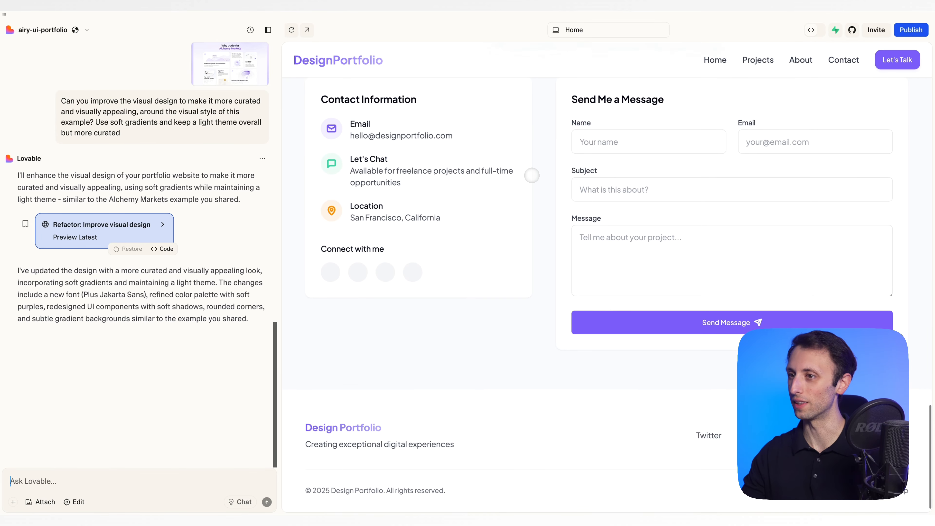
scroll(531, 174, "up", 20)
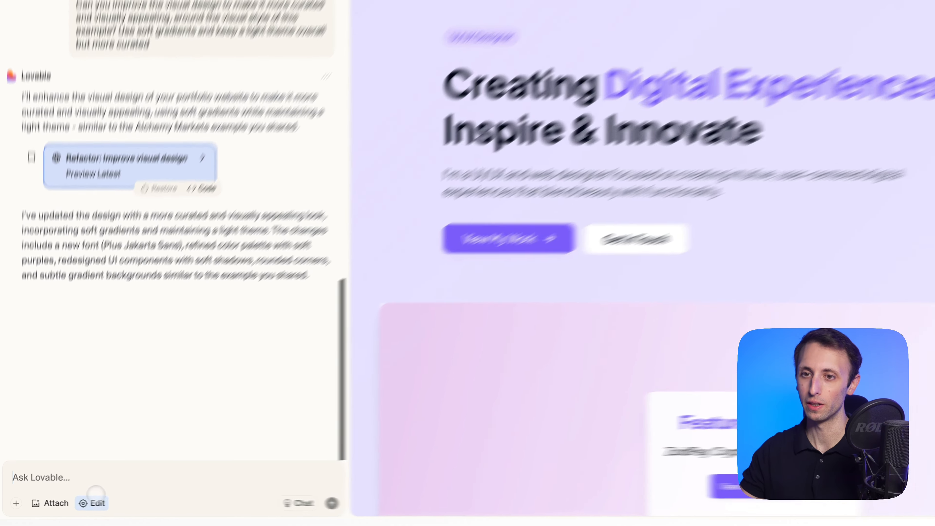
Enter the chat request "can you add a gradient background that is still on the light side for the top hero section? Like in this example".
left_click(65, 488)
type("can you")
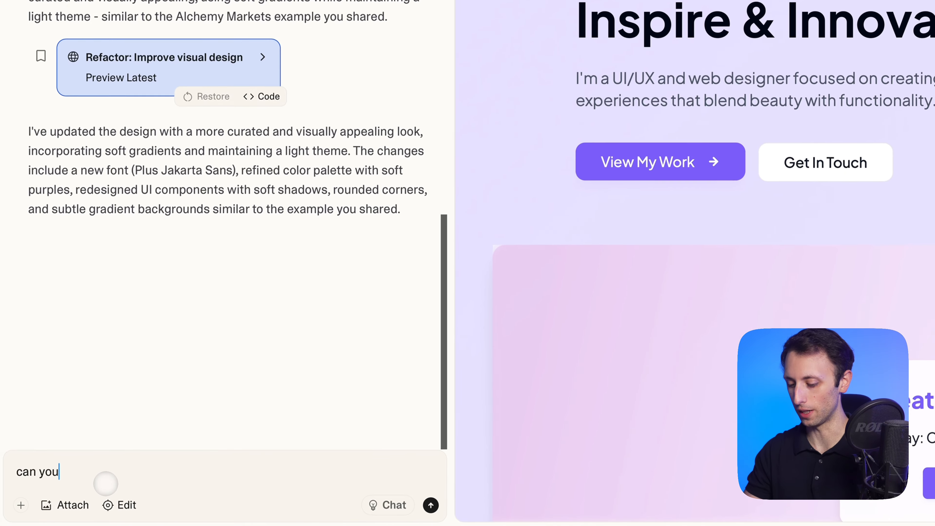
type(" add a gradient backg")
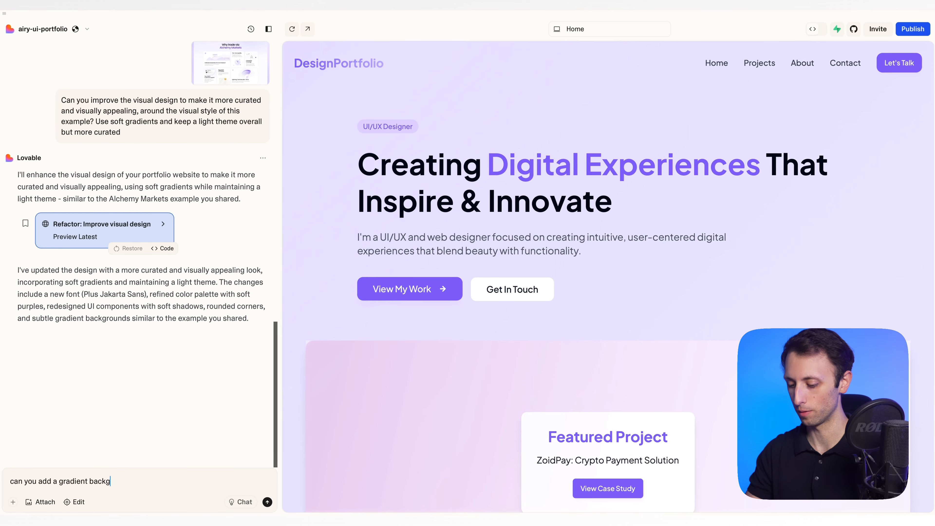
type("round that is still on th")
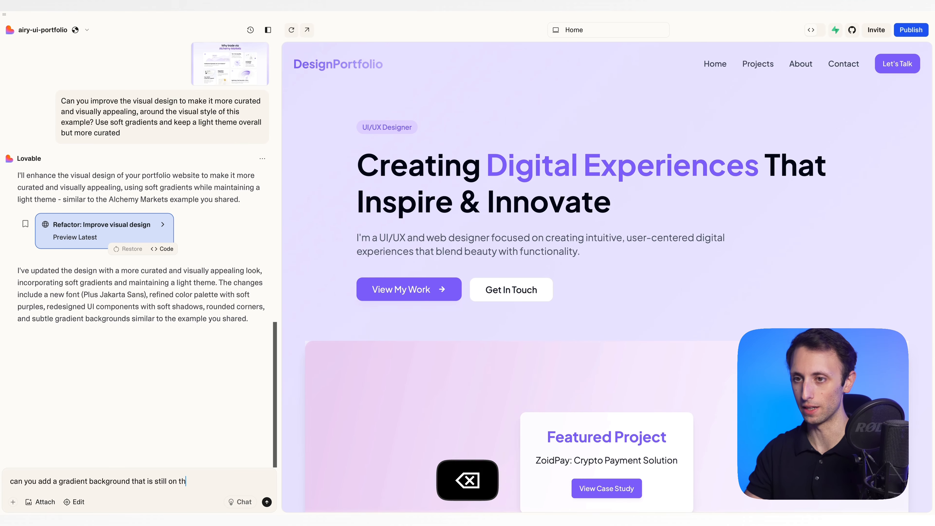
type("e light side for the top he")
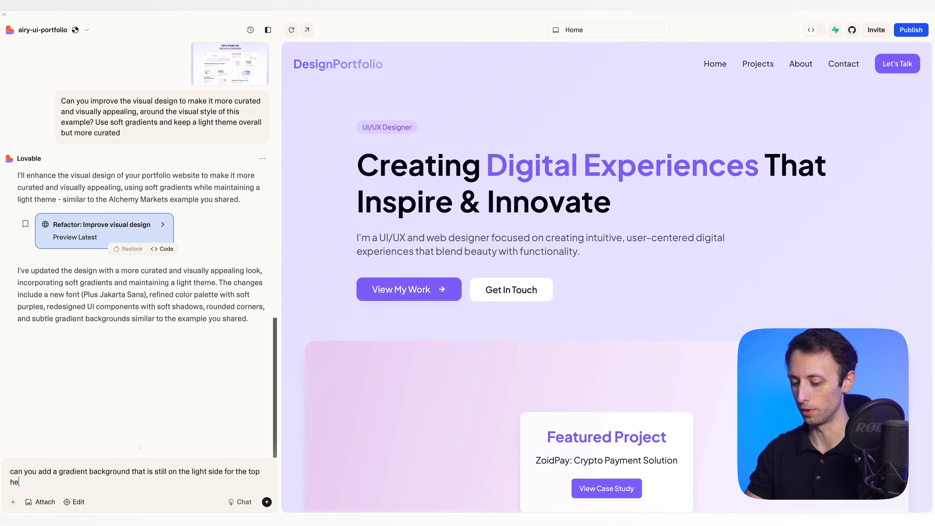
type("ro section? ")
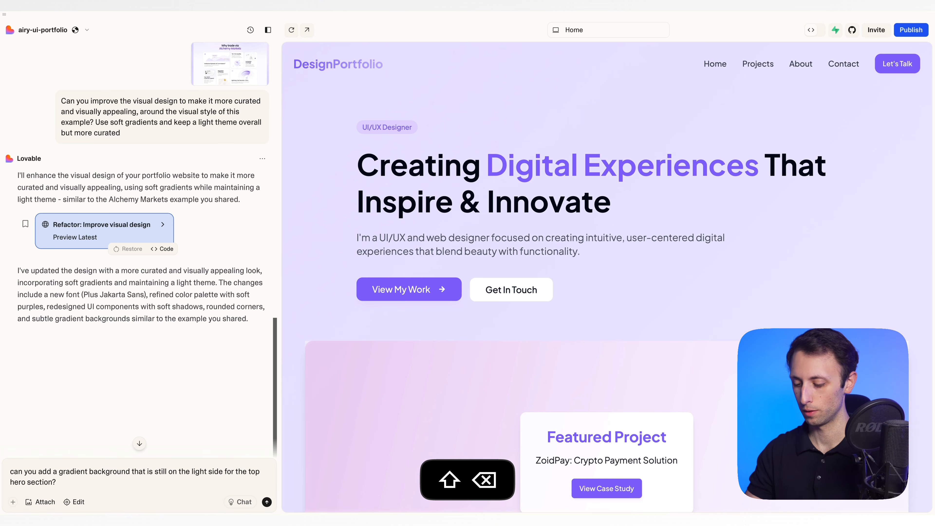
type("Like in this example")
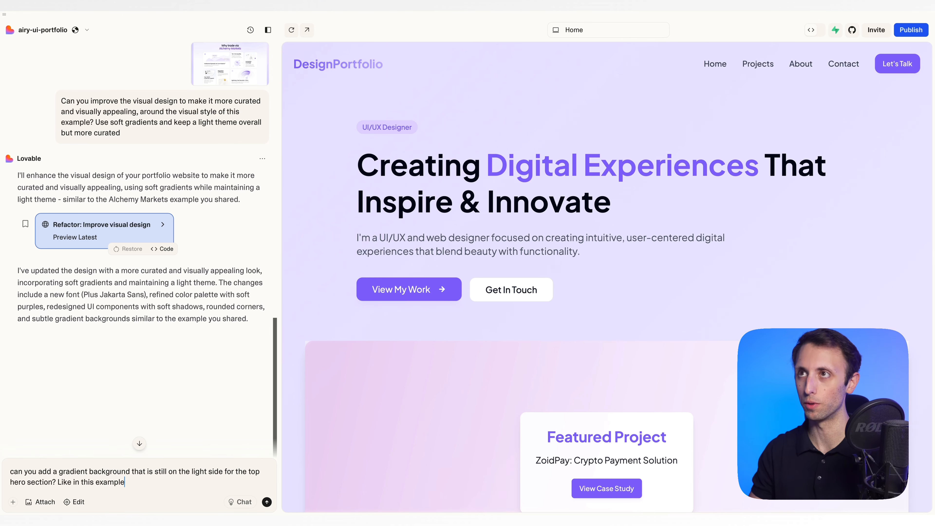
Switch to Dribbble, capture the Alchemy shot's "Explore markets ready for trading" hero frame, and attach the screenshot to the Lovable chat message.
key("super+alt+Right")
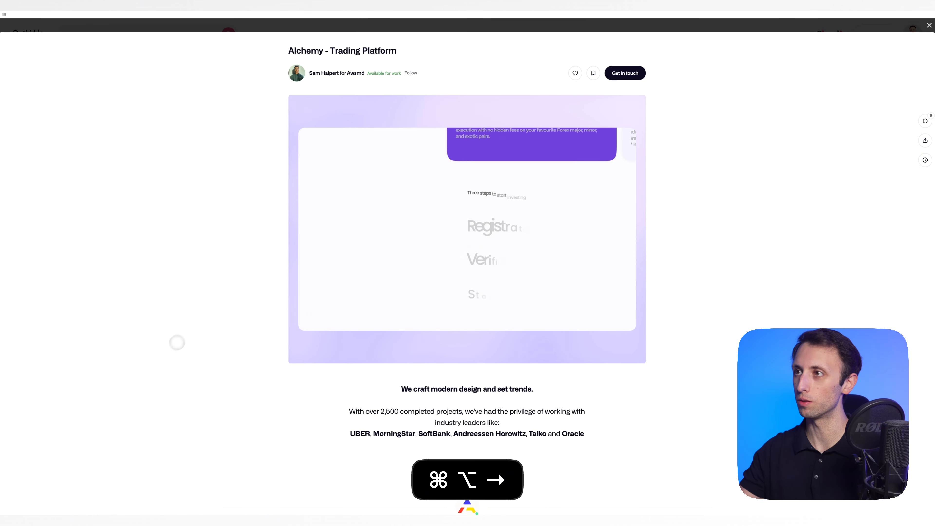
key("super+shift+4")
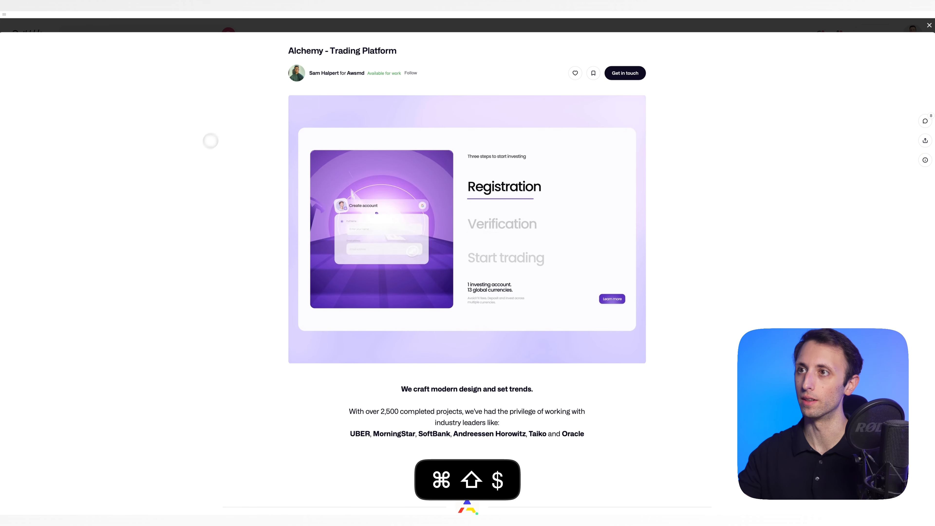
left_click_drag(288, 95, 630, 364)
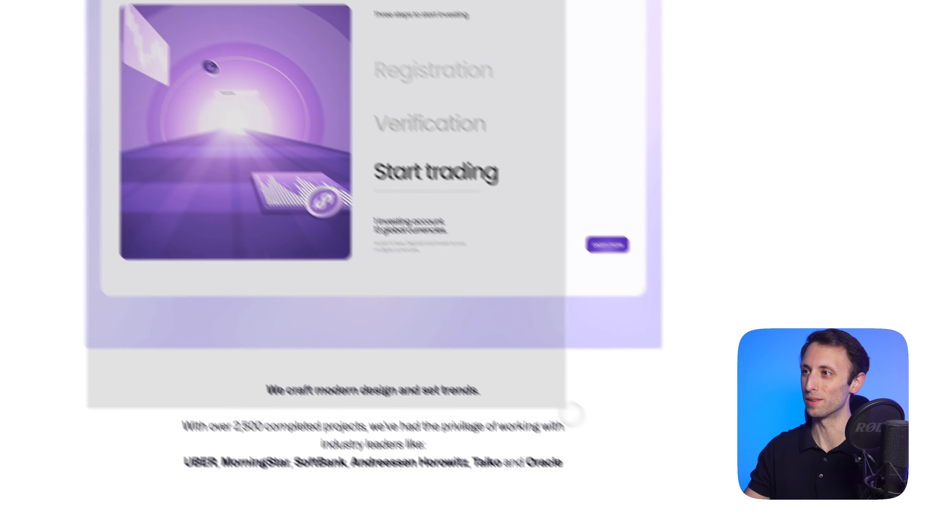
left_click_drag(585, 308, 604, 304)
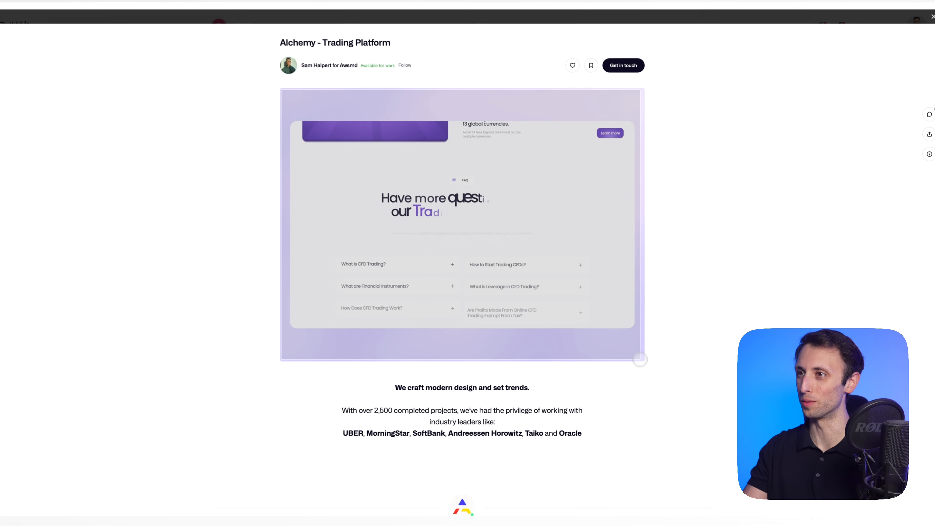
left_click_drag(639, 359, 643, 359)
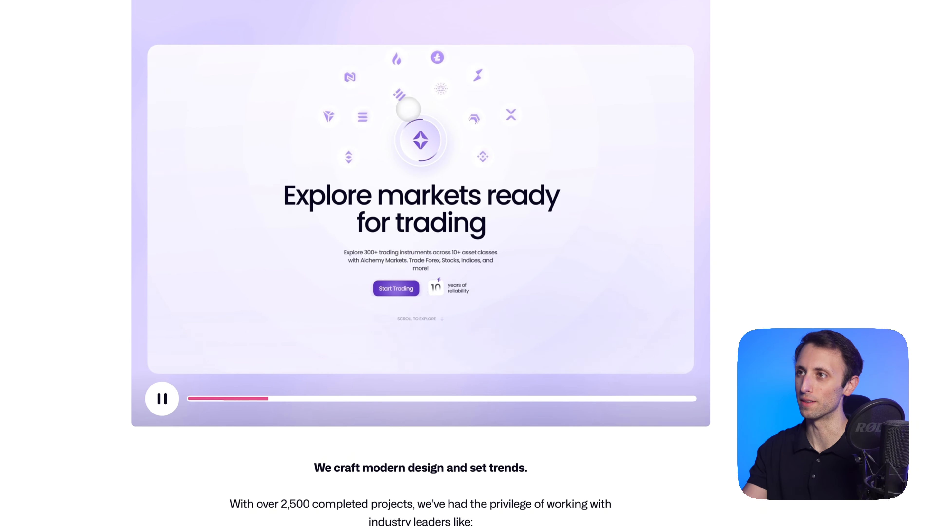
key("super+alt+Left")
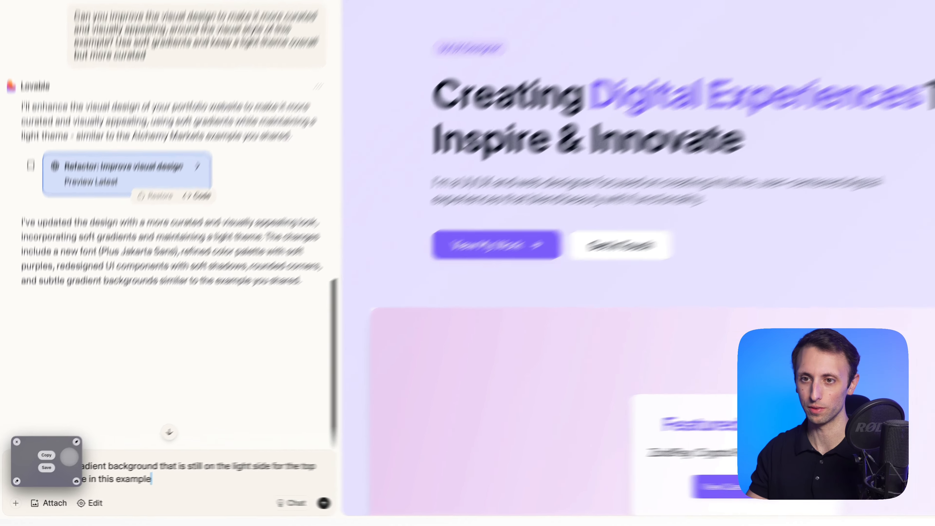
left_click_drag(38, 467, 108, 420)
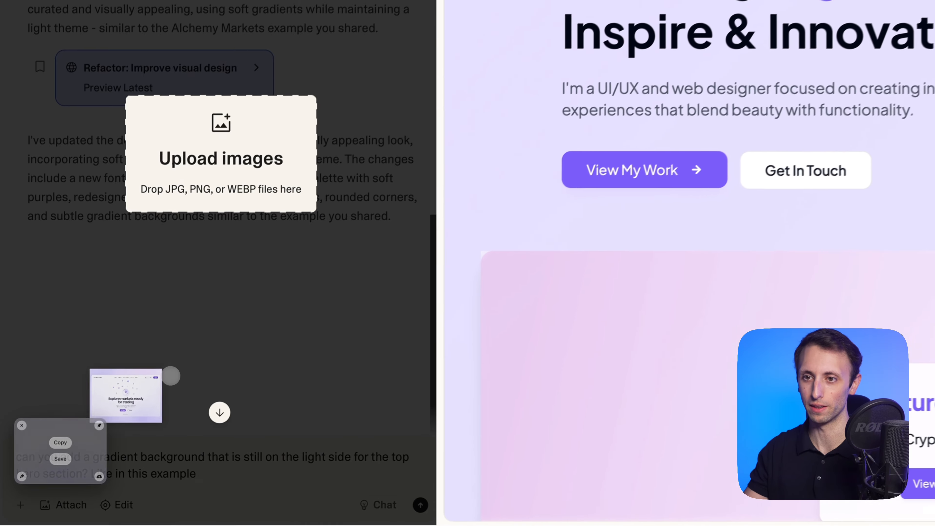
left_click_drag(171, 376, 167, 362)
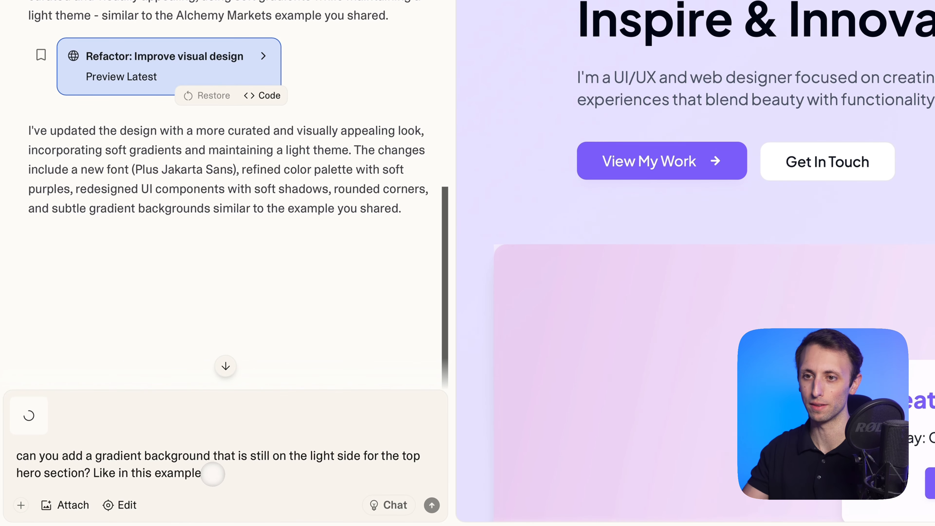
Add ", maybe add some subtle iconography or visuals in the background like in this example too" to the chat request and send it.
type(", maybe add som")
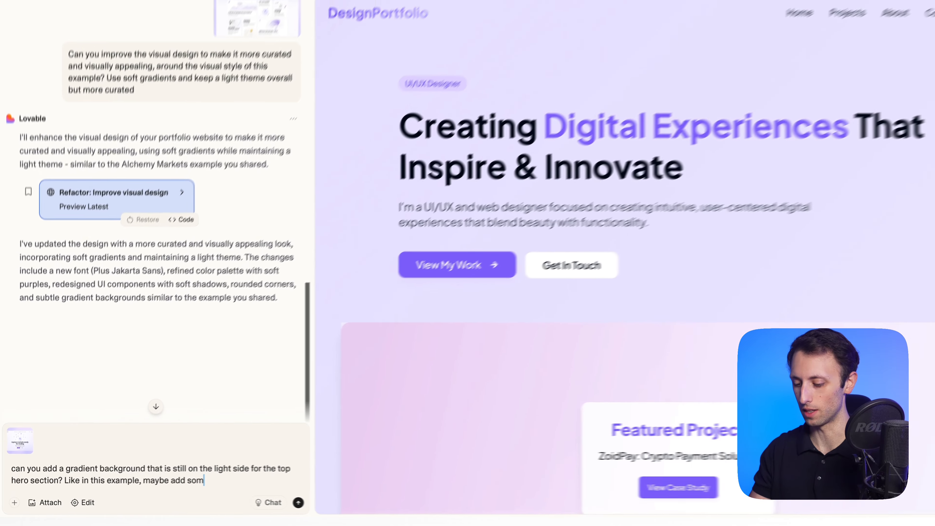
type("e subtle ")
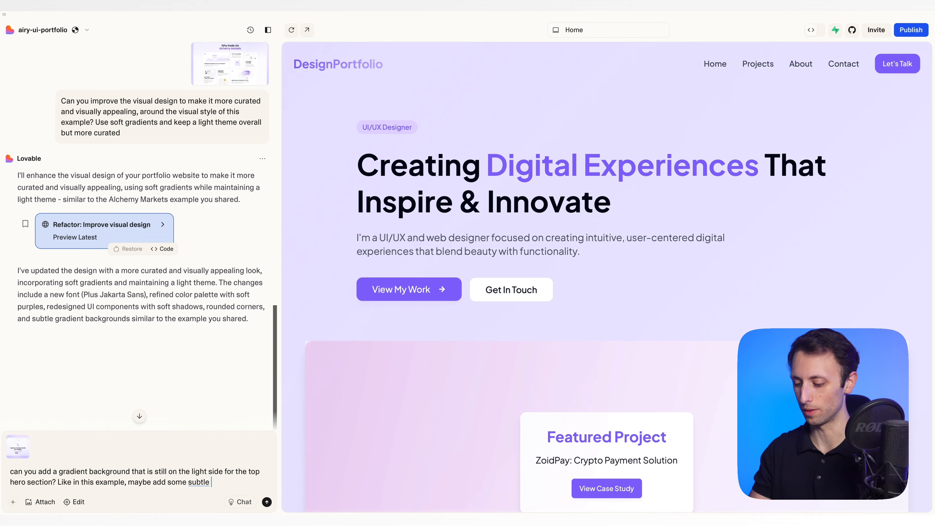
type("iconography or visuals in")
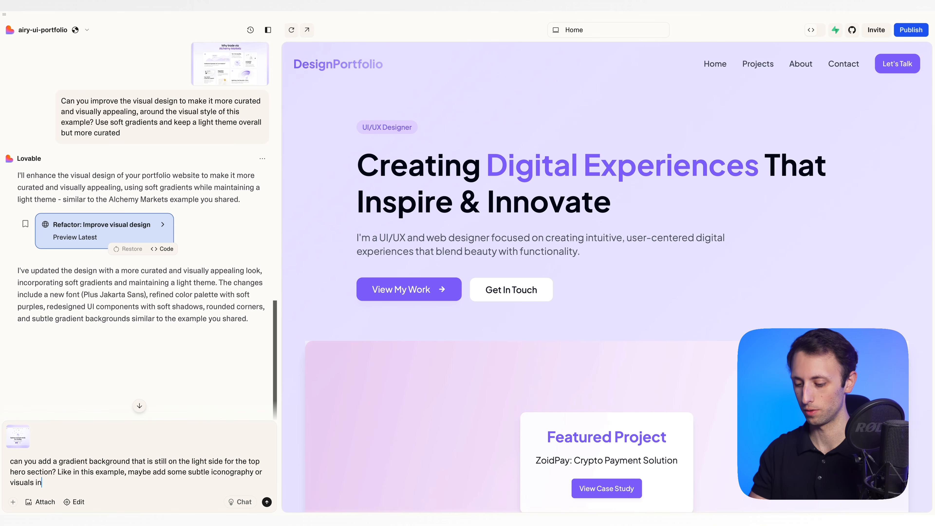
type(" the background like")
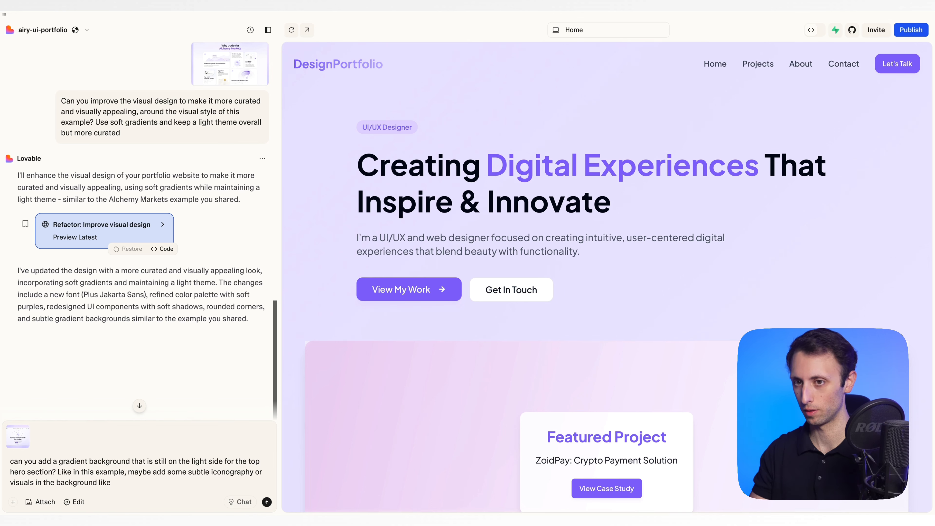
key("alt+BackSpace")
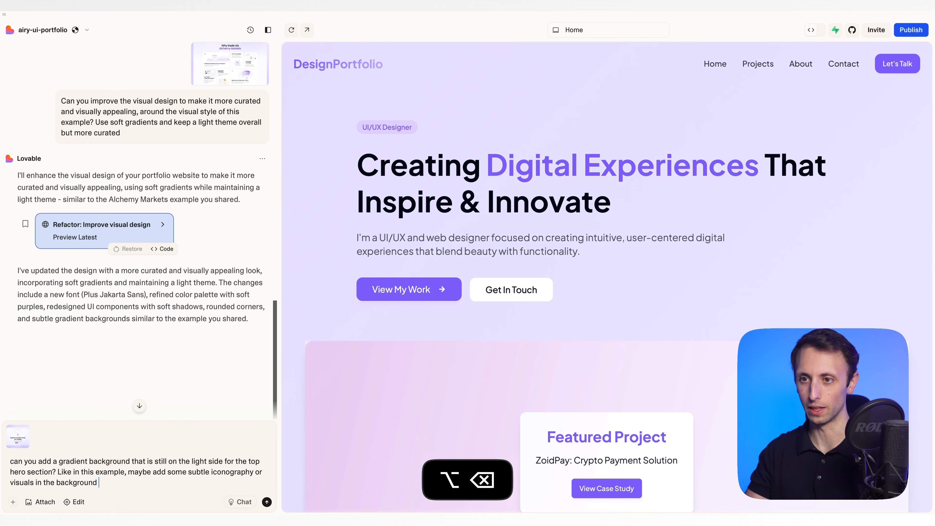
type("in this example too")
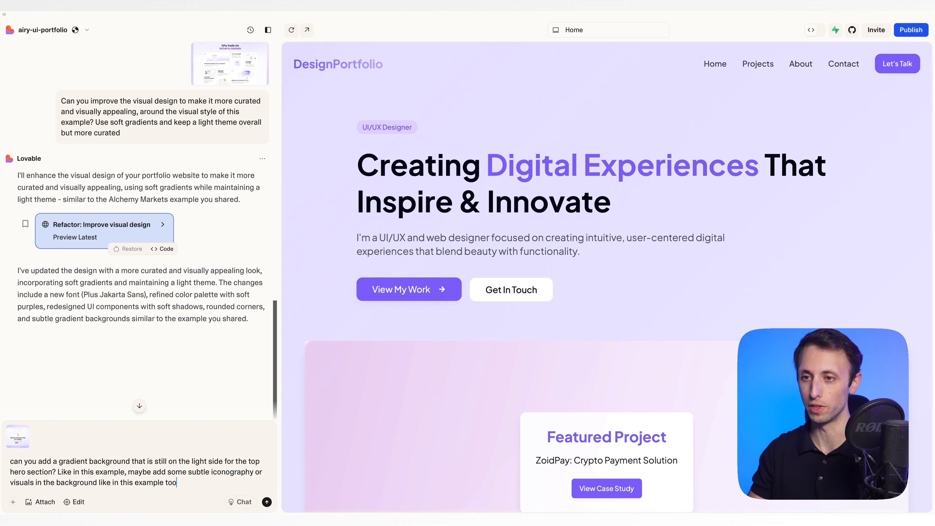
key("Return")
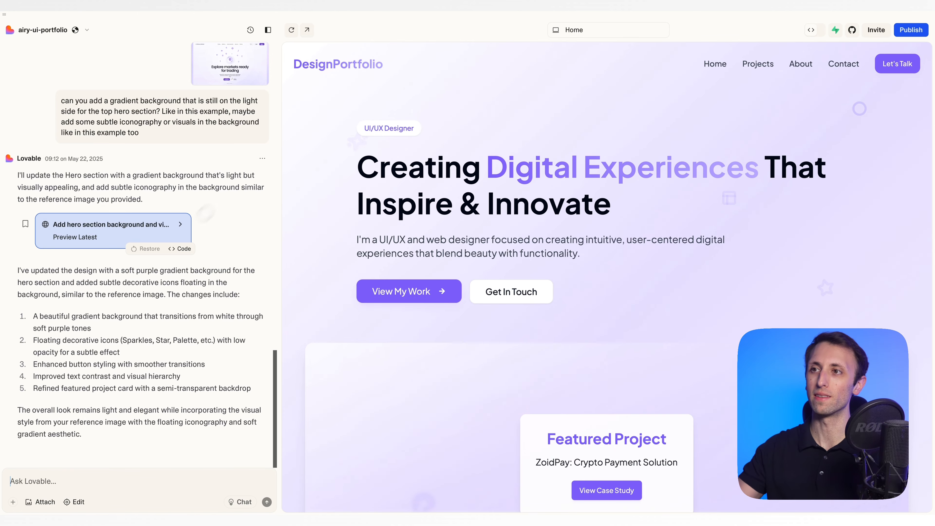
Review the updated portfolio in desktop and mobile preview, from the hero through the projects, skills and contact sections, and return to desktop preview.
scroll(336, 170, "down", 7)
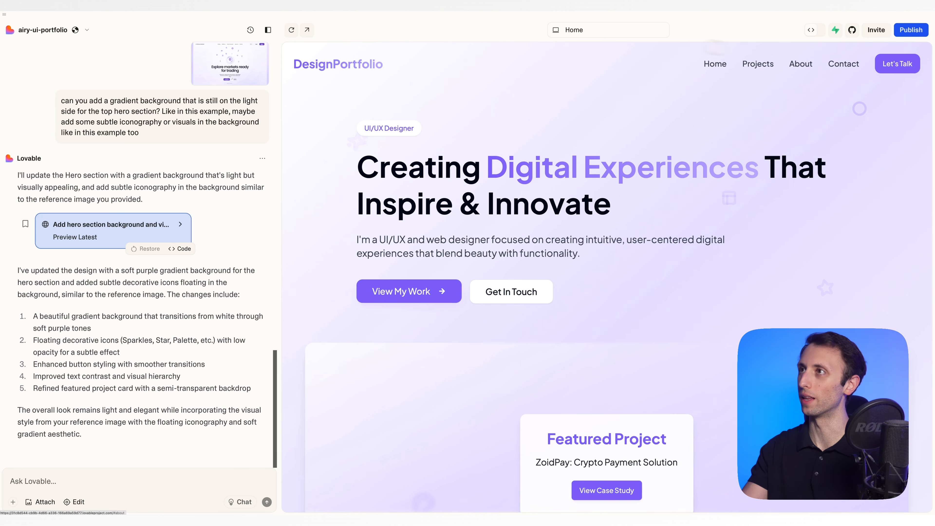
left_click(556, 30)
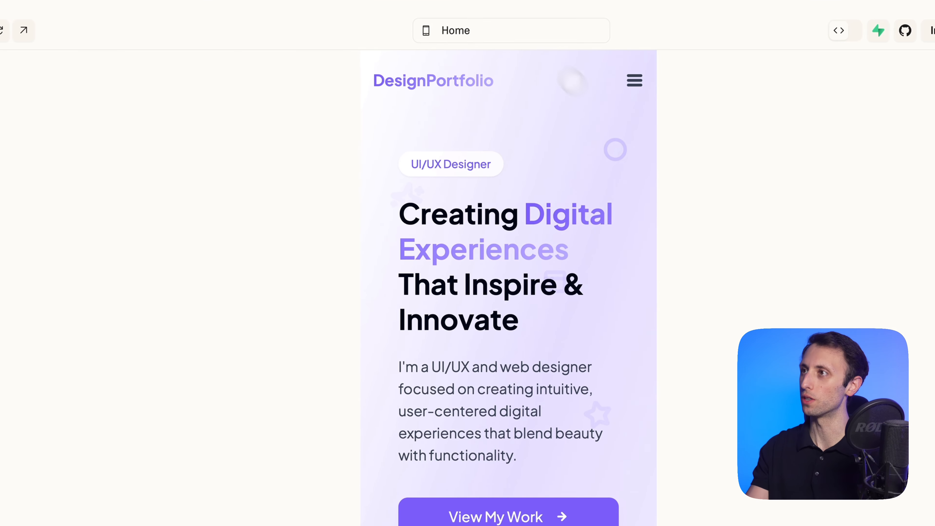
scroll(594, 196, "down", 5)
scroll(596, 197, "down", 10)
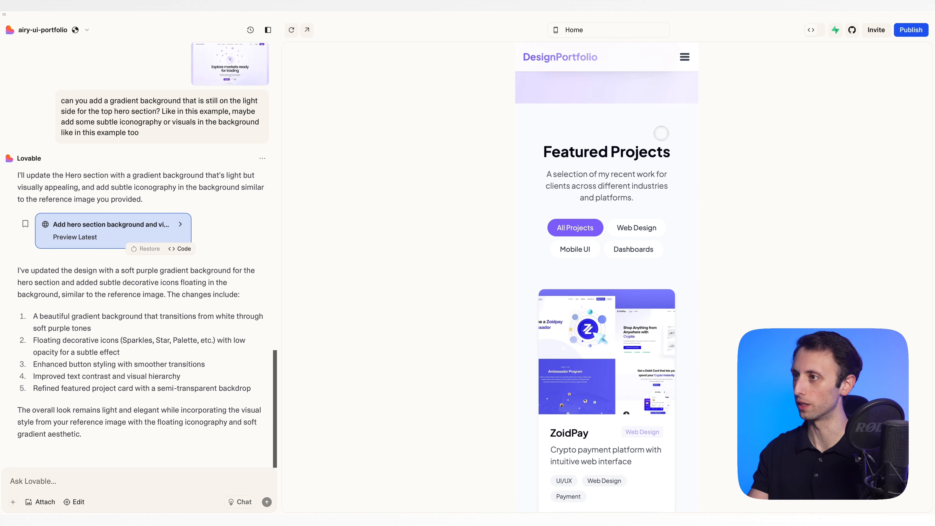
scroll(660, 134, "down", 7)
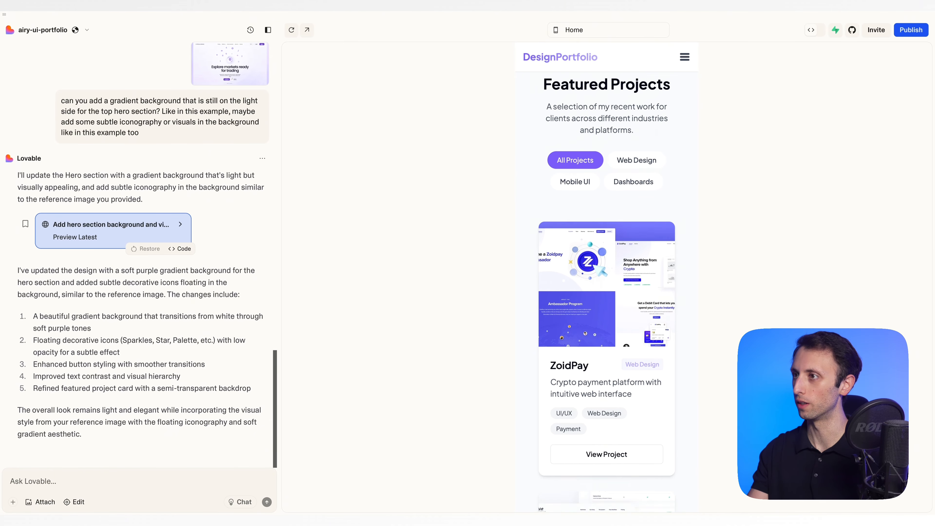
scroll(685, 139, "down", 3)
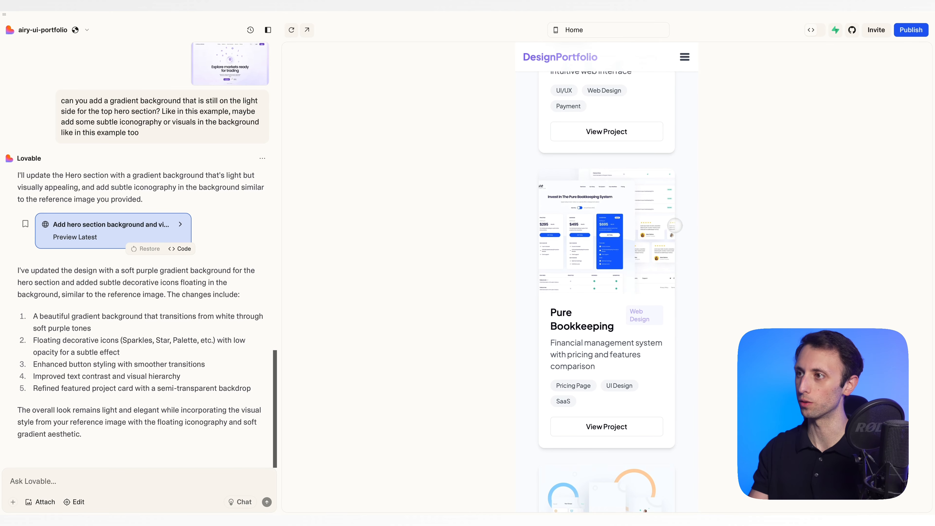
scroll(674, 225, "down", 7)
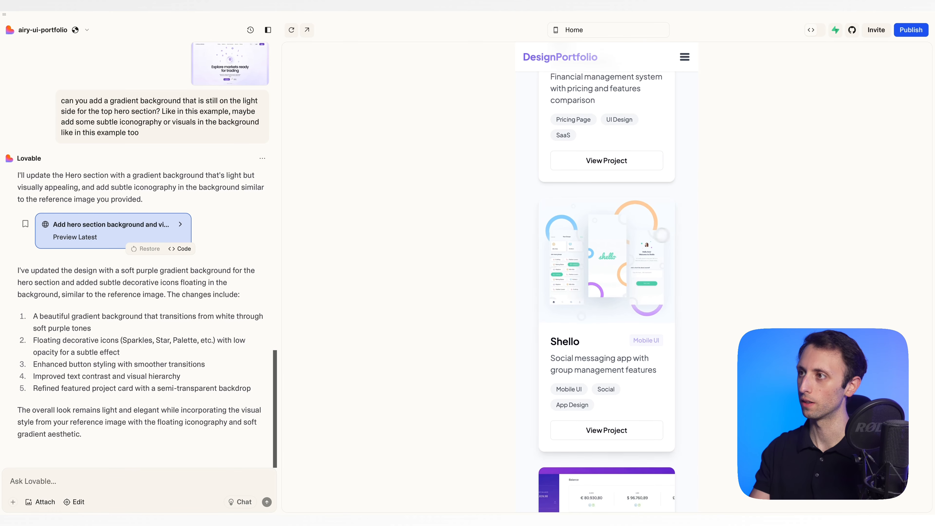
scroll(666, 228, "down", 15)
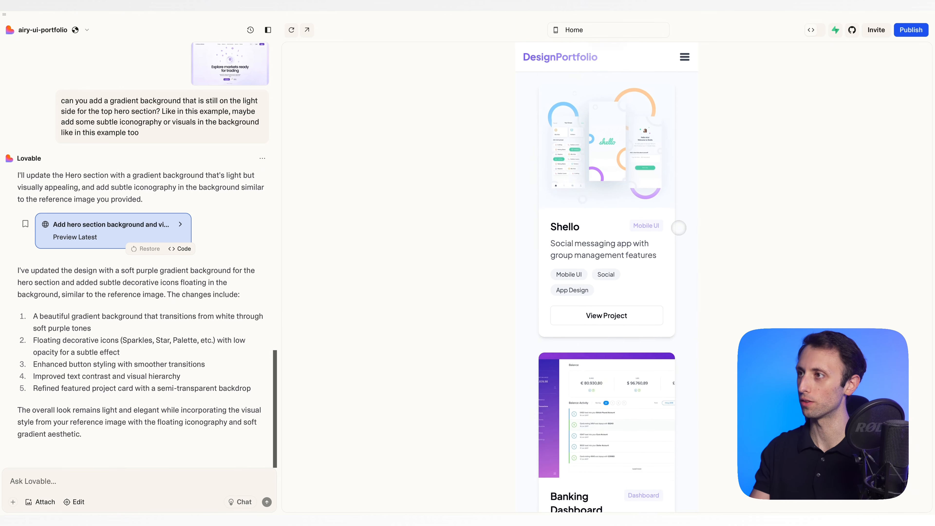
scroll(680, 227, "down", 20)
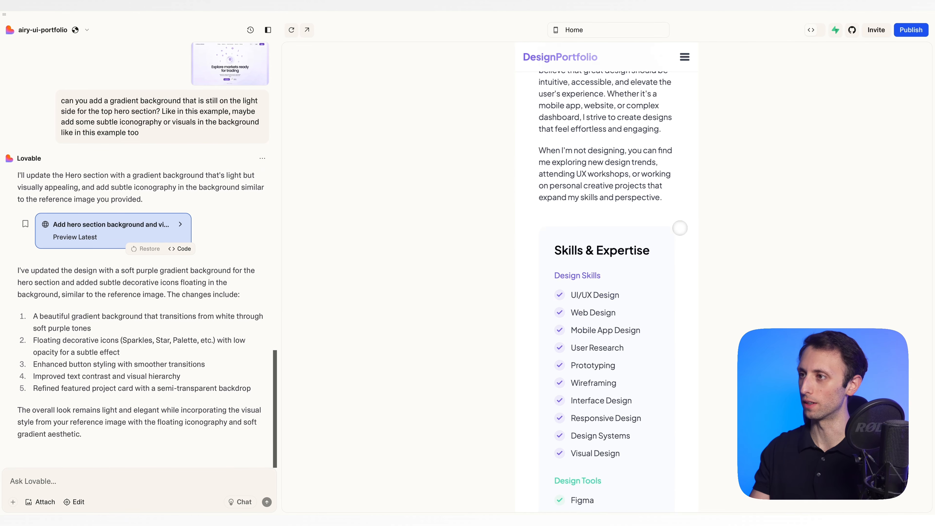
scroll(664, 223, "up", 7)
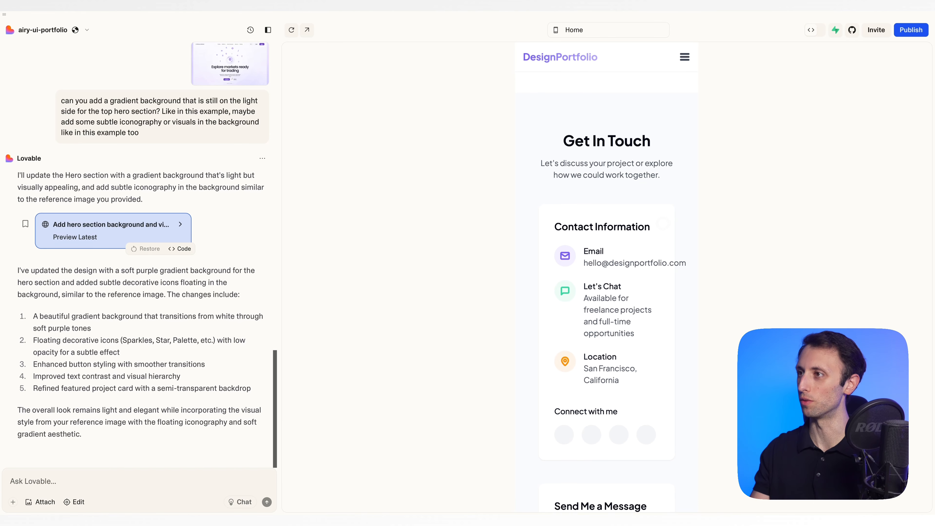
scroll(662, 224, "up", 20)
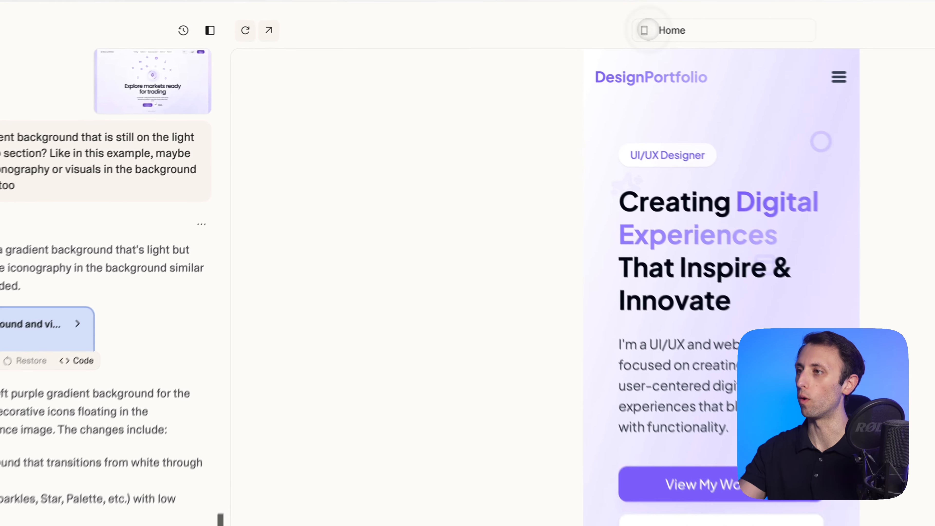
left_click(556, 30)
Enter the chat request "could you add in the featured project a image like this one to make it more visual?".
scroll(440, 236, "down", 3)
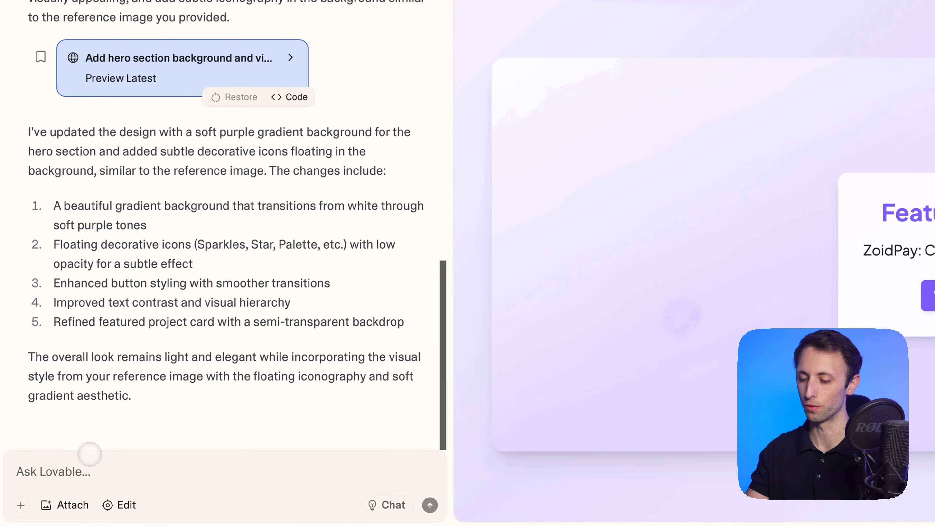
type("could you add in")
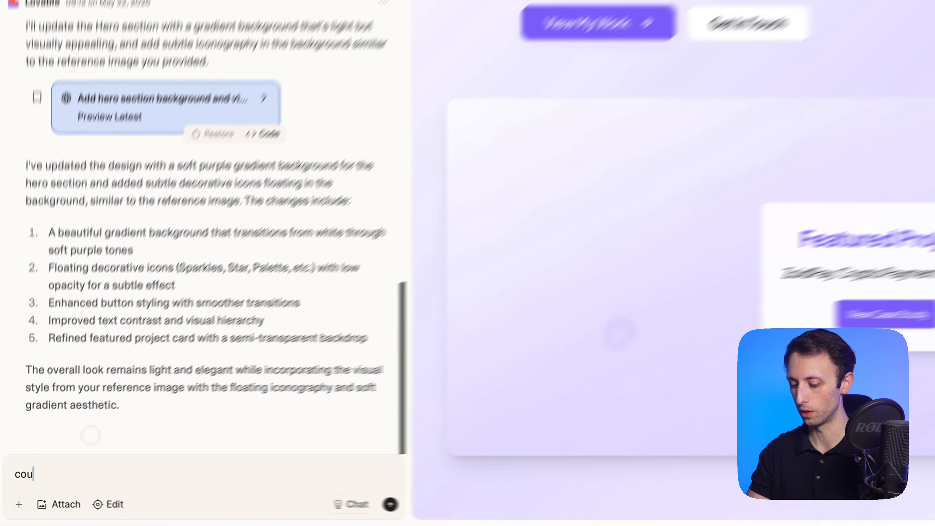
type(" the featured project ")
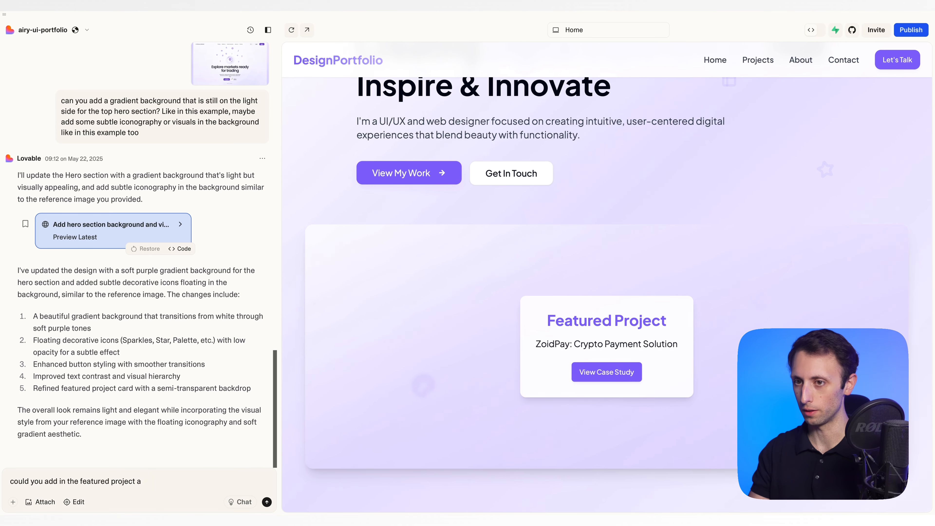
type("a image ")
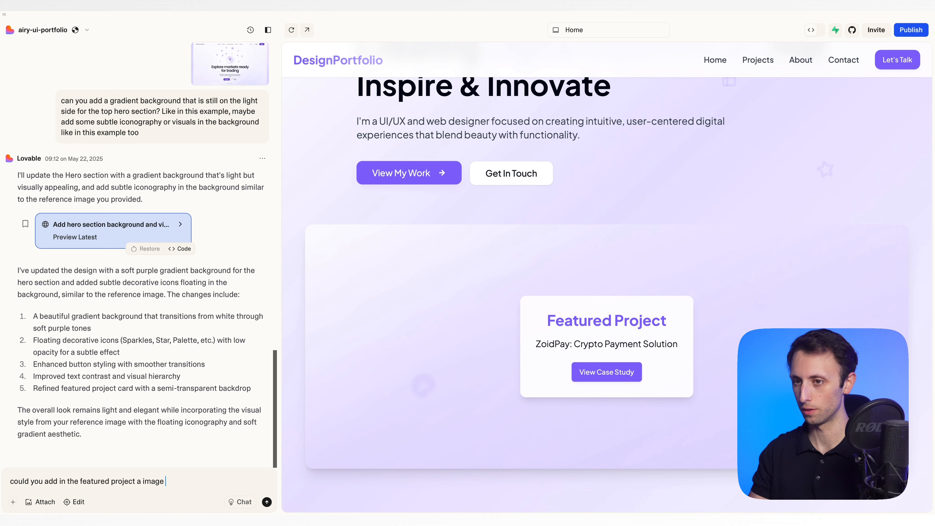
type("like this one to make it more visual? ")
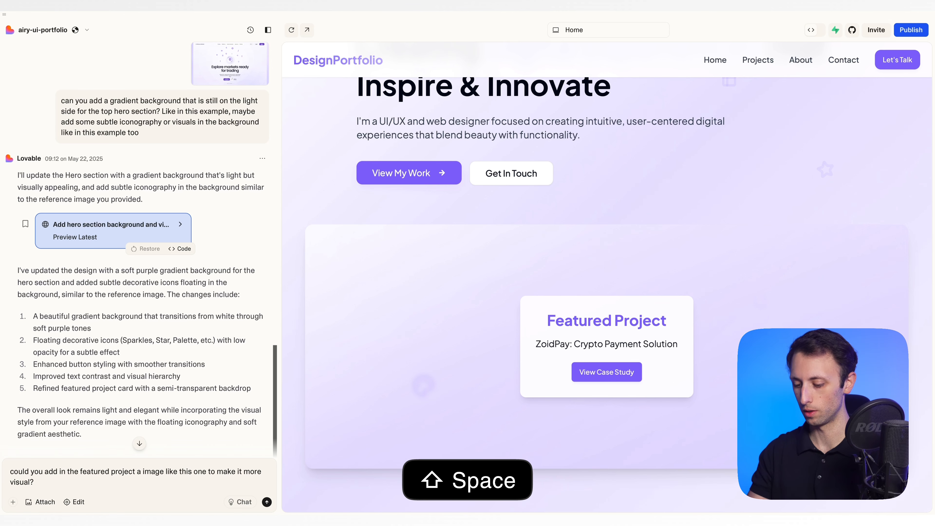
Add "You can stylise it, remove the background or arrange as you see fit to make it look cool." to the chat request.
type("You can stylise it, remove the b")
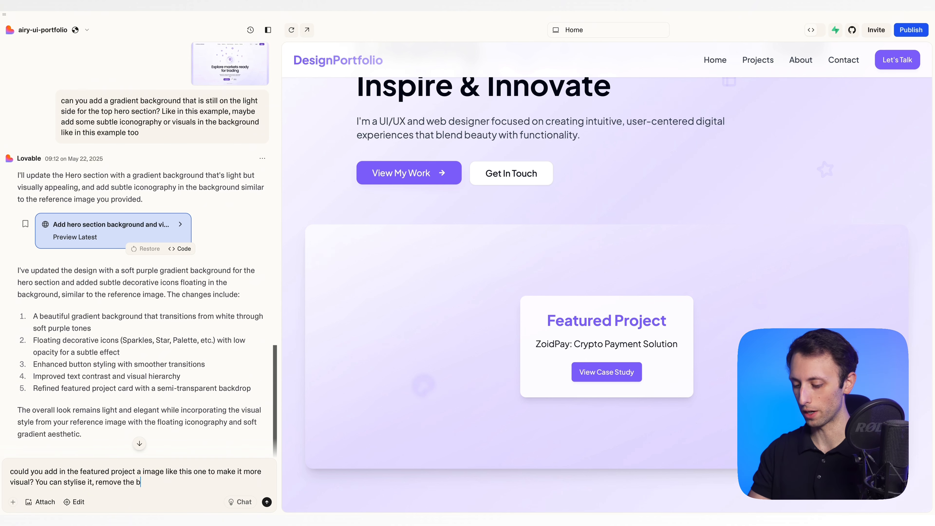
type("ackground or arrange as y")
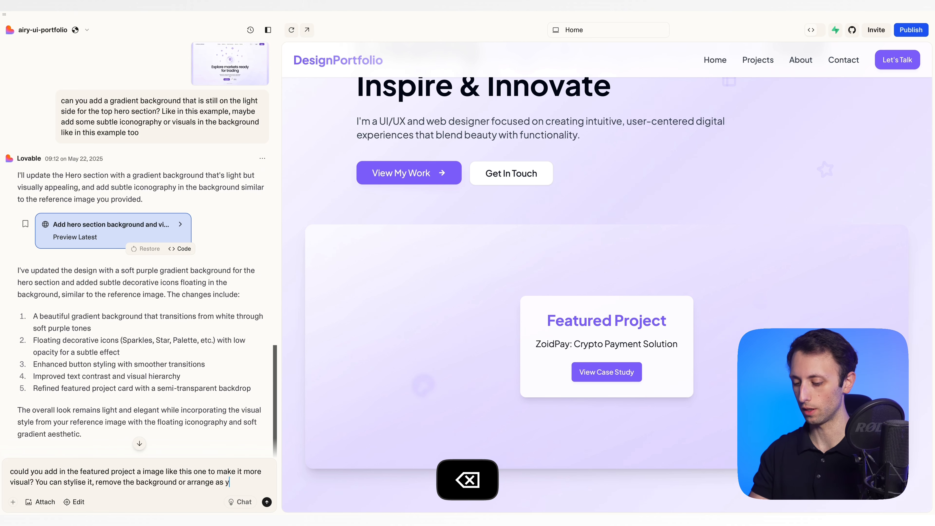
type("ou see fit to make it look cool.")
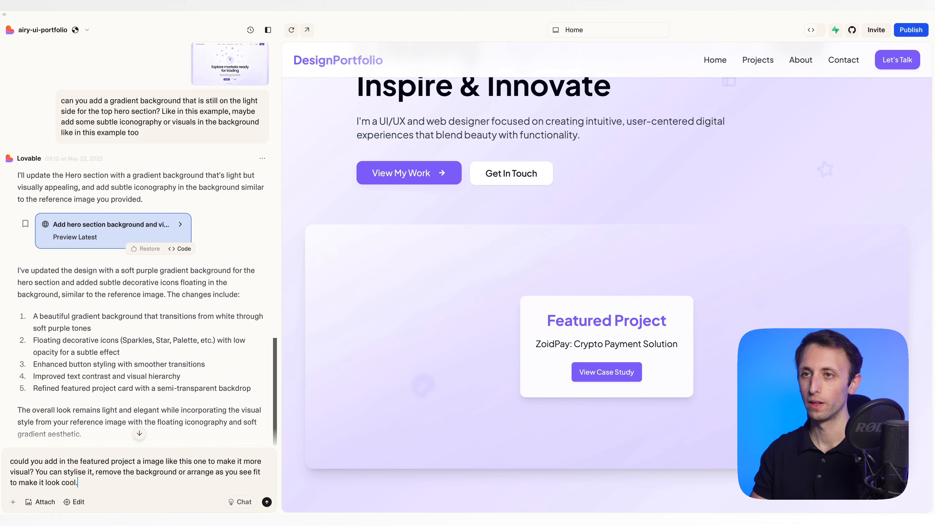
Switch to the Dribbble profile, sort its shots by Recent Shots, and browse them for the ZoidPay project image.
key("super+alt+Right")
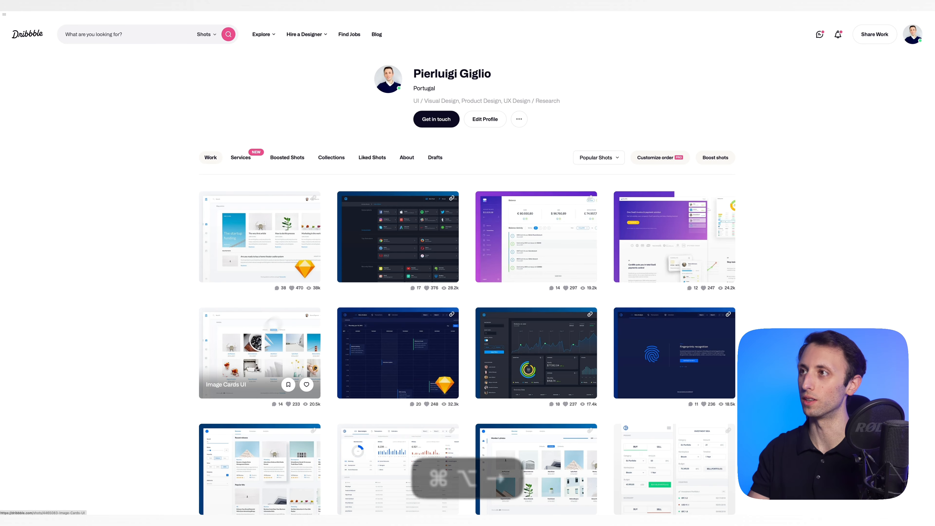
left_click(598, 157)
left_click(596, 180)
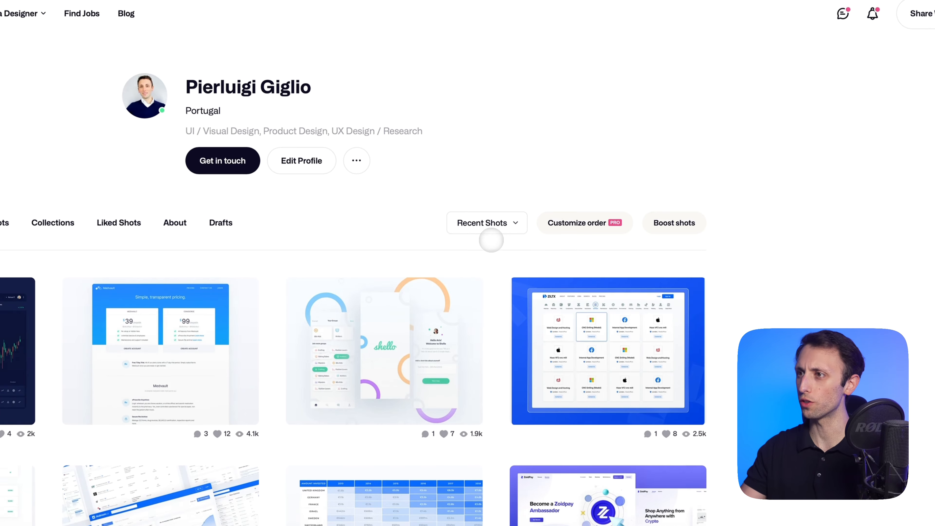
scroll(492, 241, "down", 6)
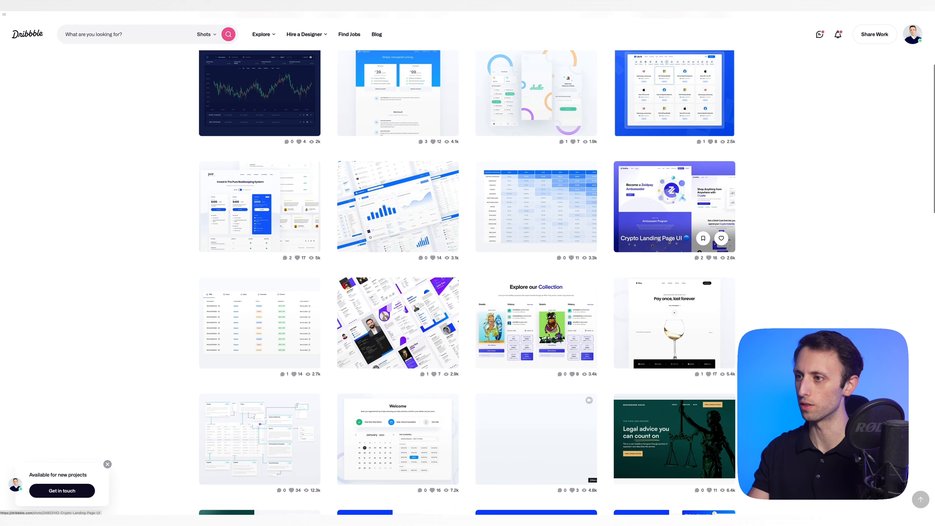
scroll(674, 221, "down", 9)
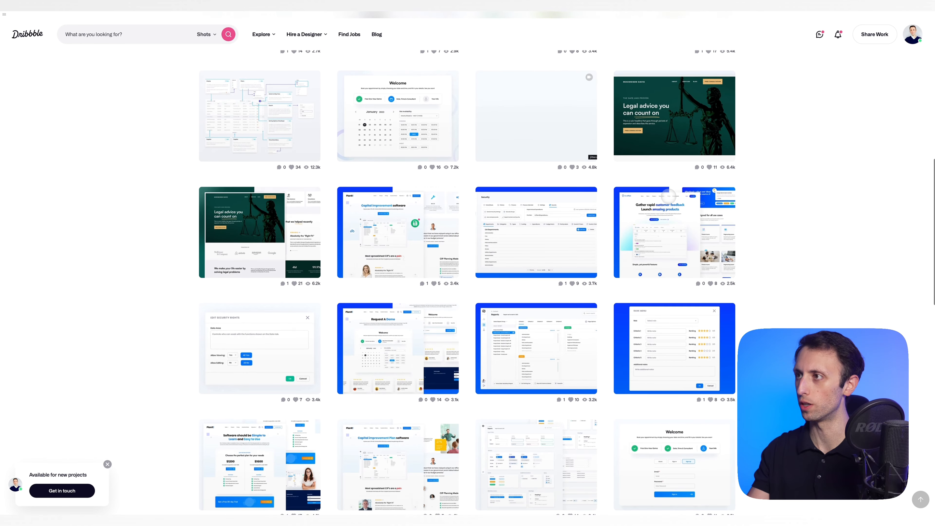
scroll(668, 196, "down", 4)
scroll(667, 196, "up", 16)
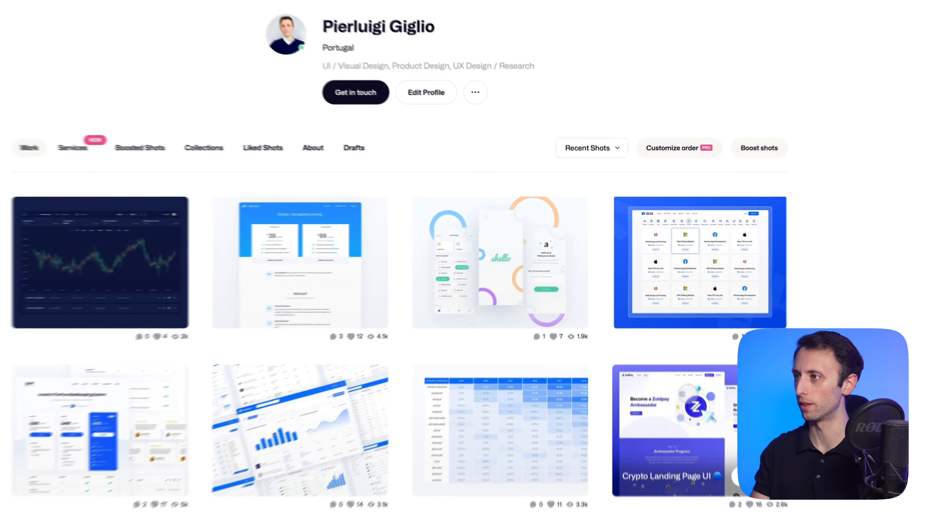
Open the Crypto Landing Page UI shot, enlarge its ZoidPay image to full size, and copy the image.
left_click(673, 365)
scroll(361, 180, "down", 3)
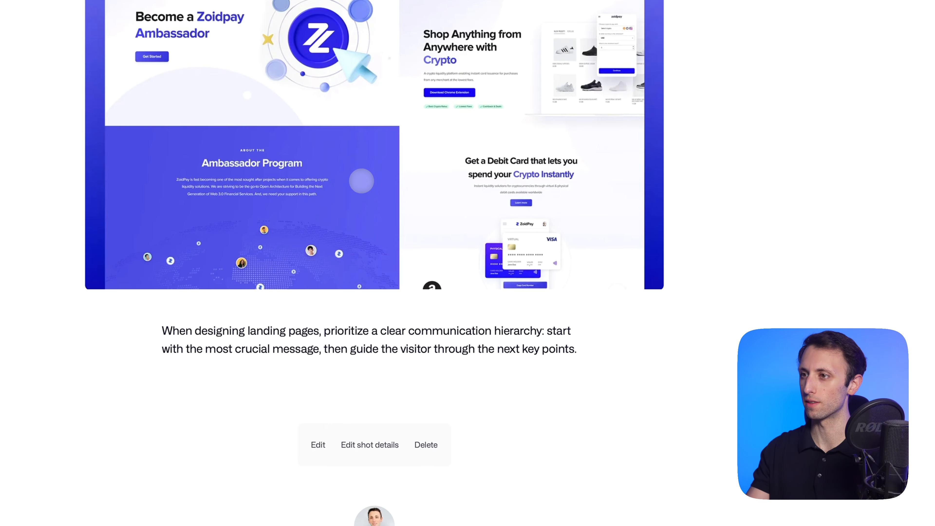
right_click(361, 181)
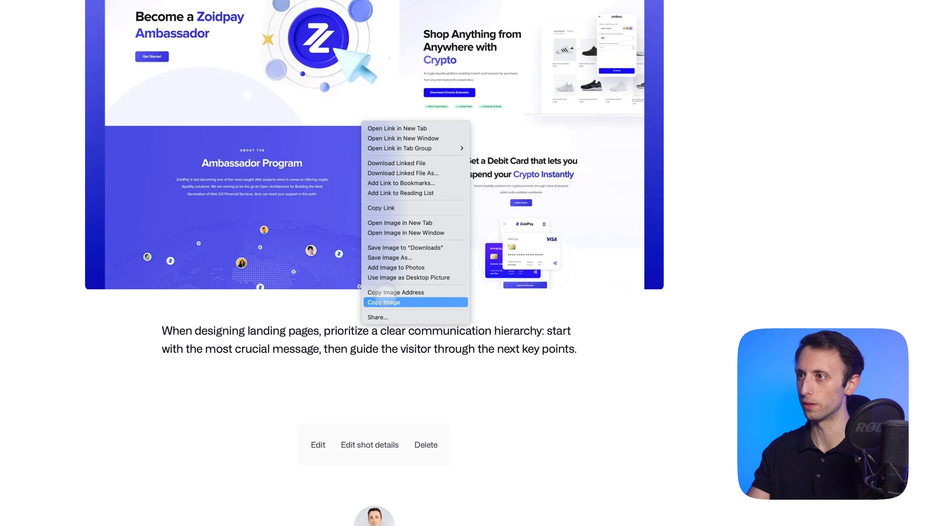
left_click(383, 302)
scroll(382, 296, "up", 4)
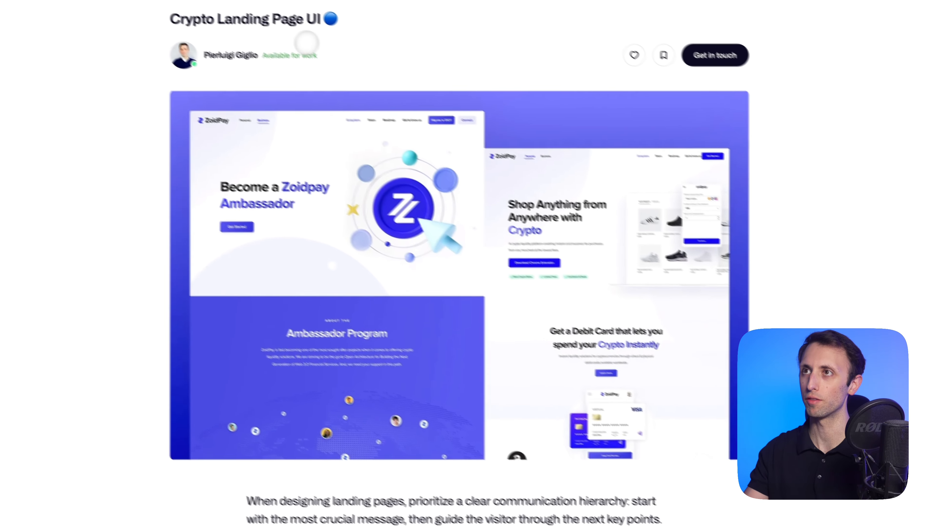
left_click(330, 113)
right_click(493, 336)
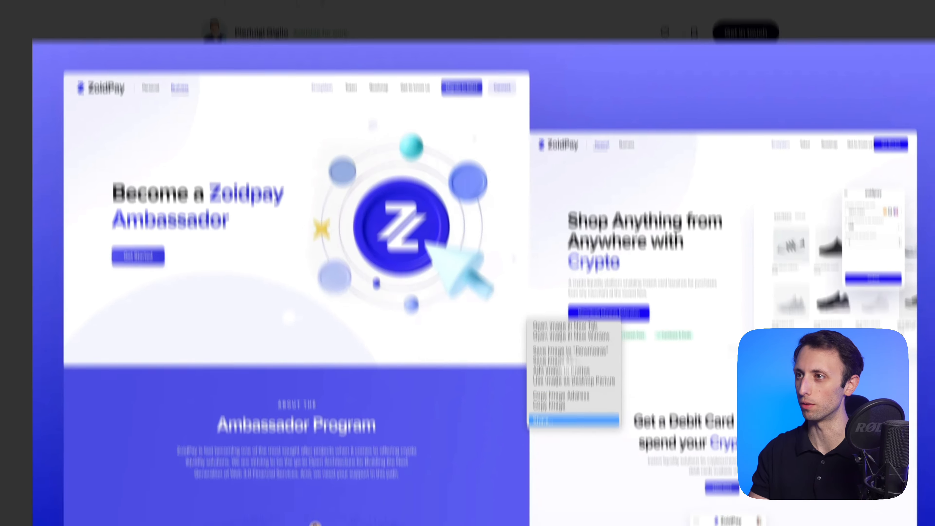
left_click(552, 405)
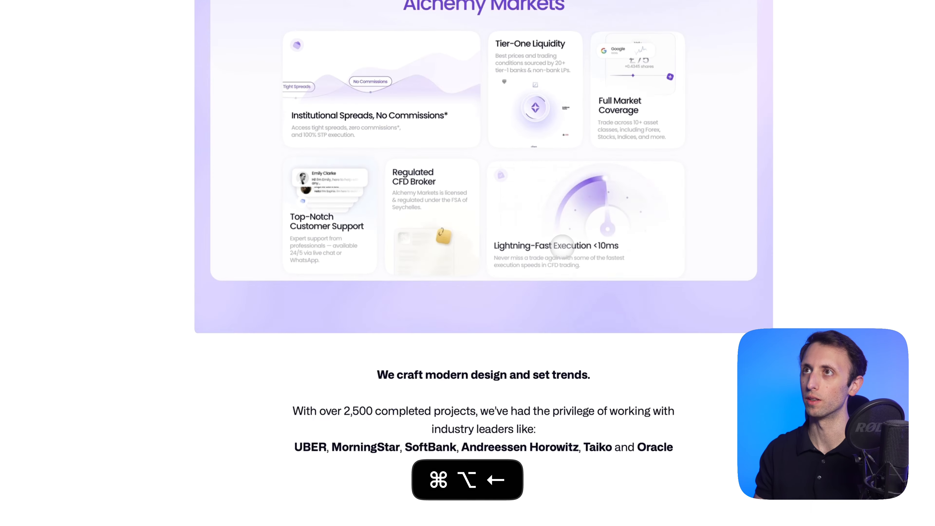
Switch back to the Lovable project, paste the copied ZoidPay image and its link into the chat request, and send it.
key("super+alt+Left")
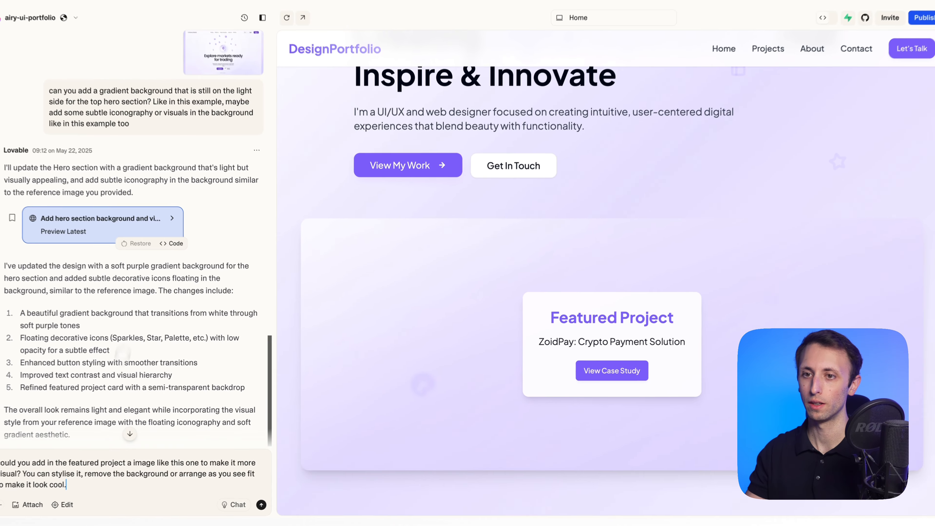
key("super+v")
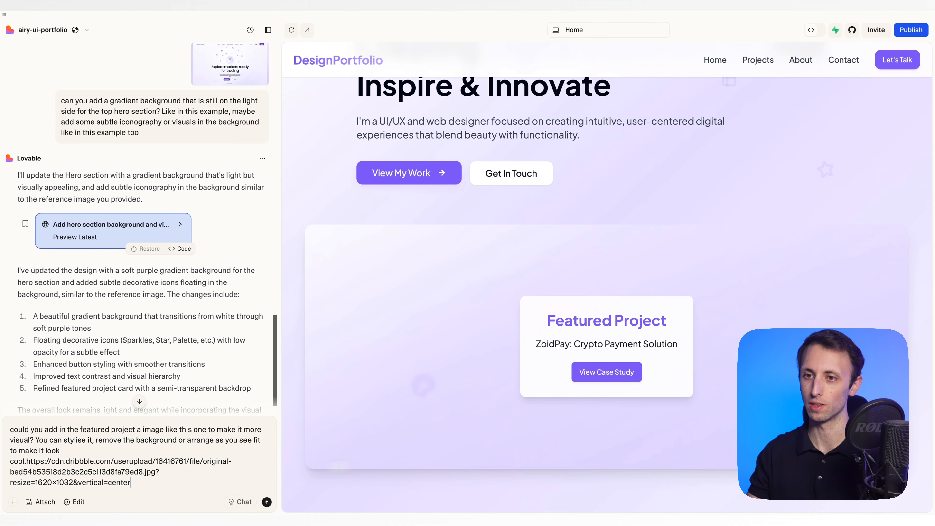
key("super+z")
key("super+v")
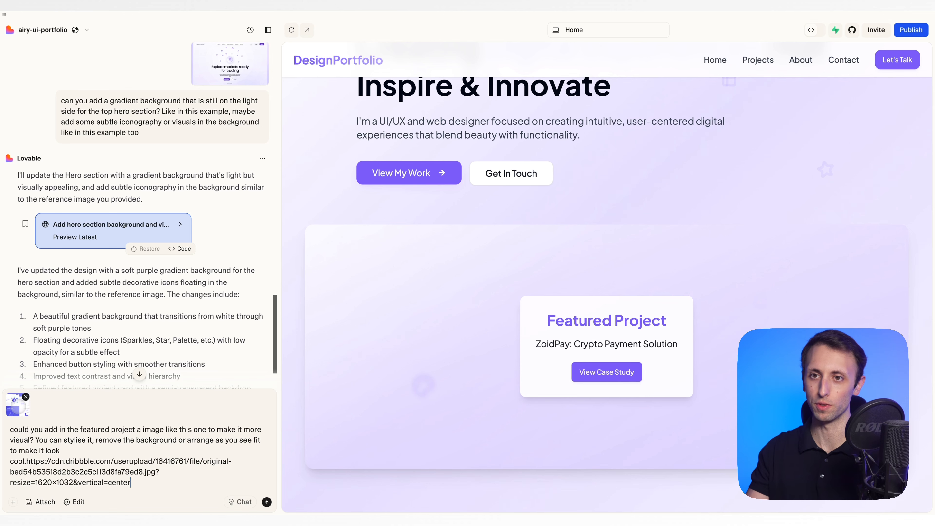
key("Return")
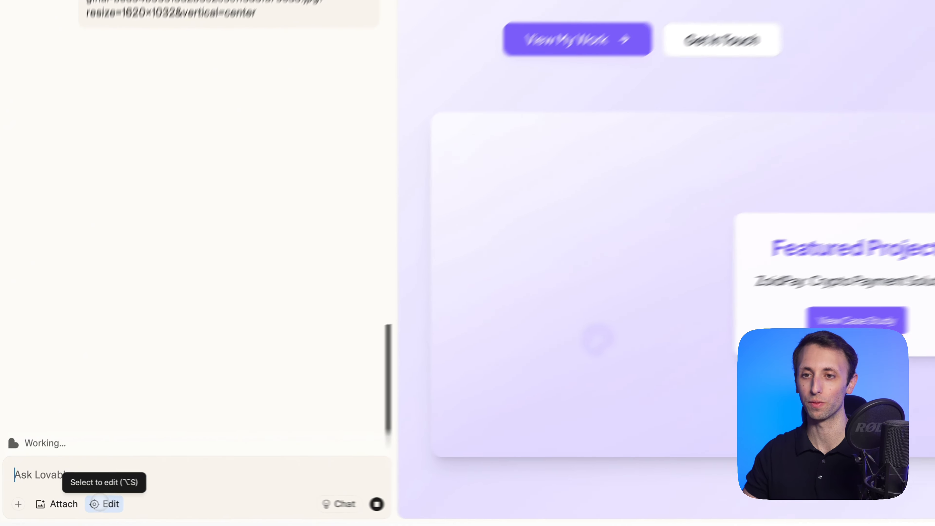
Open the visual edit mode for selecting page elements and close it again.
left_click(70, 502)
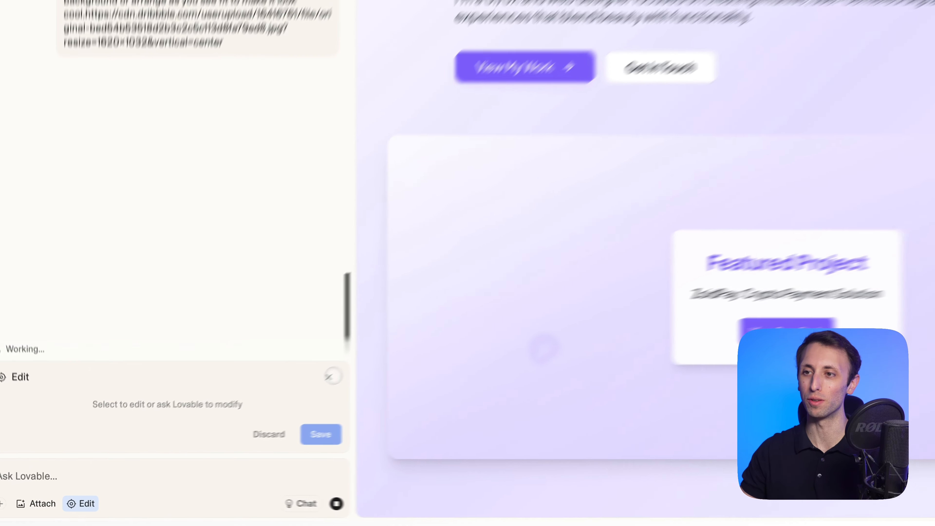
left_click(261, 406)
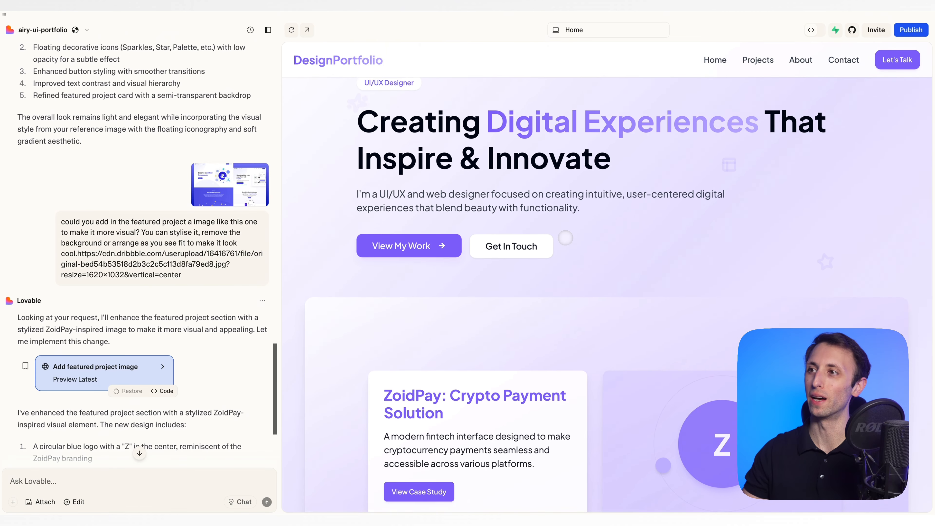
Examine the hero and the ZoidPay featured project section with its new visual in the site preview.
scroll(565, 238, "down", 2)
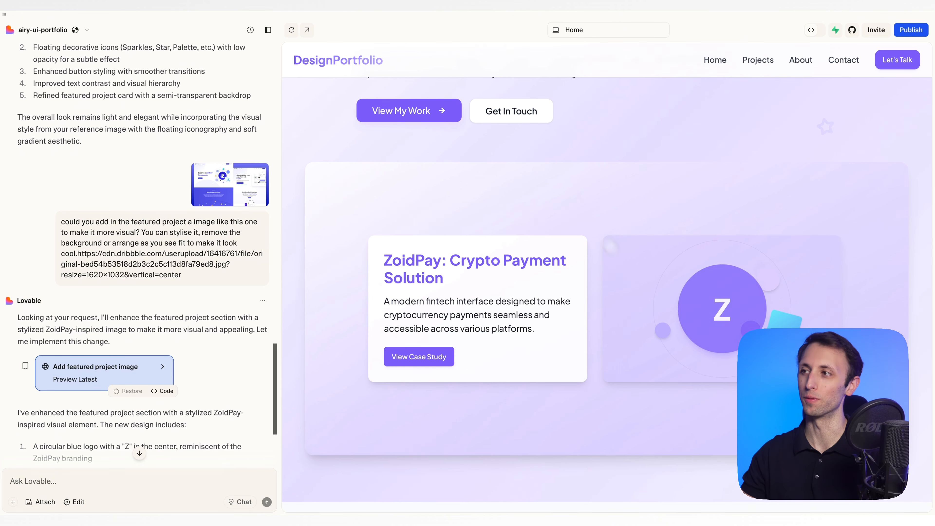
scroll(466, 287, "up", 1)
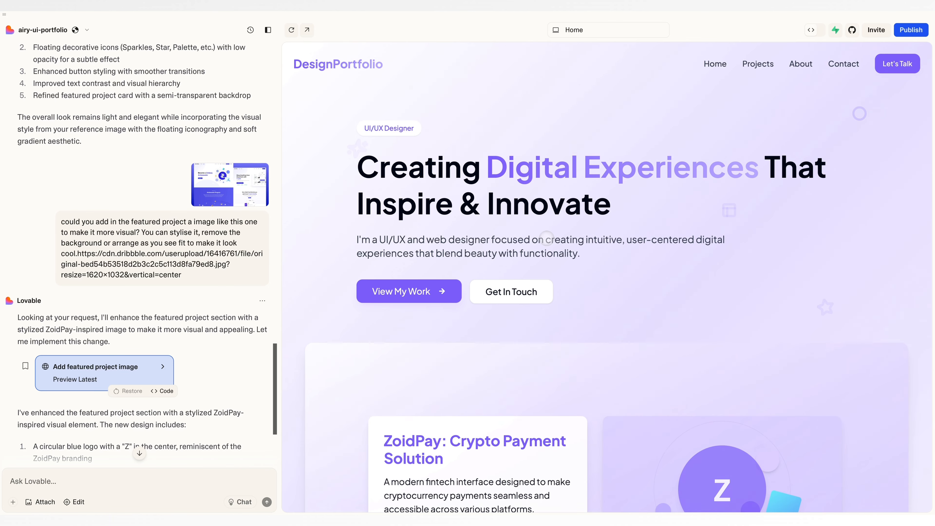
scroll(563, 237, "down", 4)
scroll(565, 237, "down", 2)
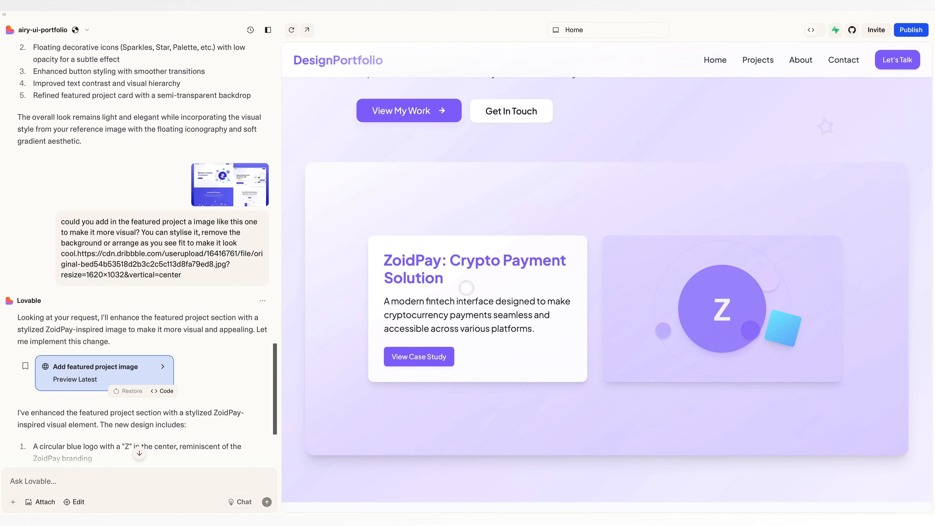
scroll(467, 288, "up", 1)
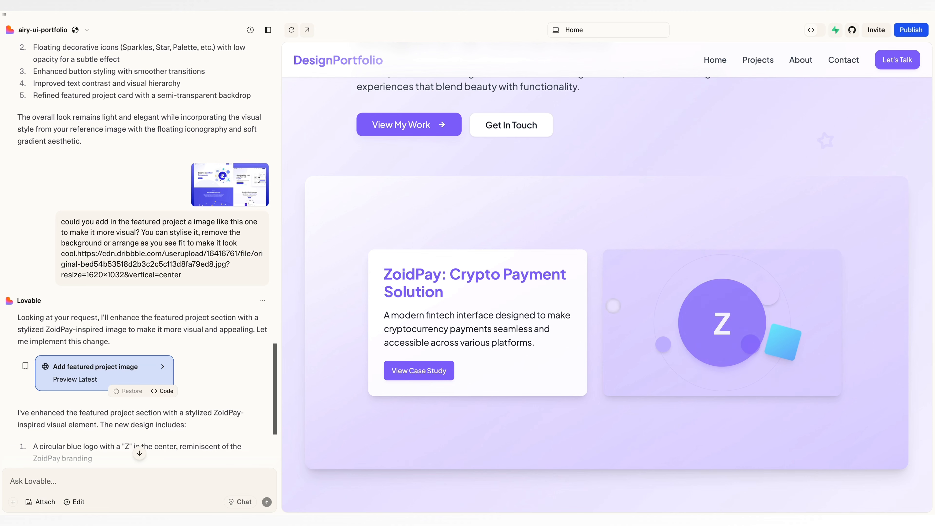
scroll(594, 305, "down", 1)
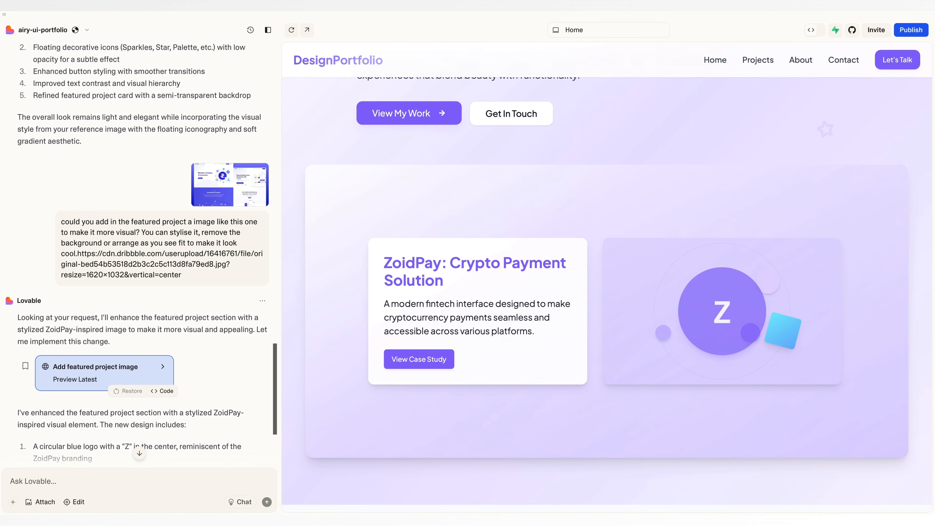
scroll(607, 277, "up", 3)
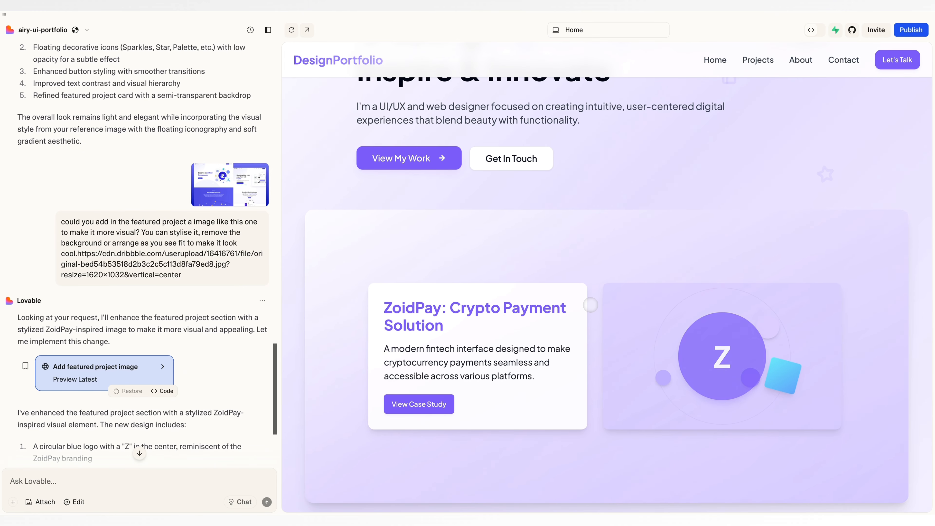
scroll(590, 305, "up", 1)
scroll(590, 304, "up", 3)
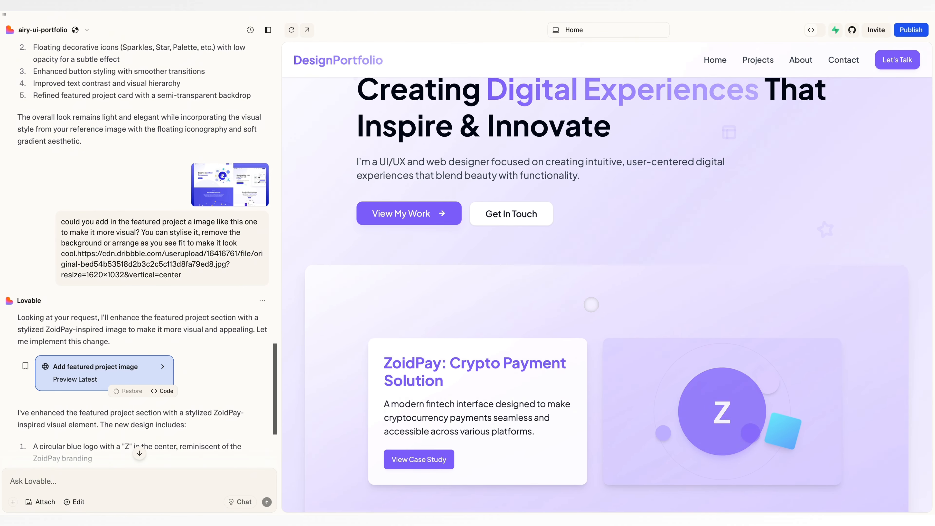
scroll(592, 304, "up", 1)
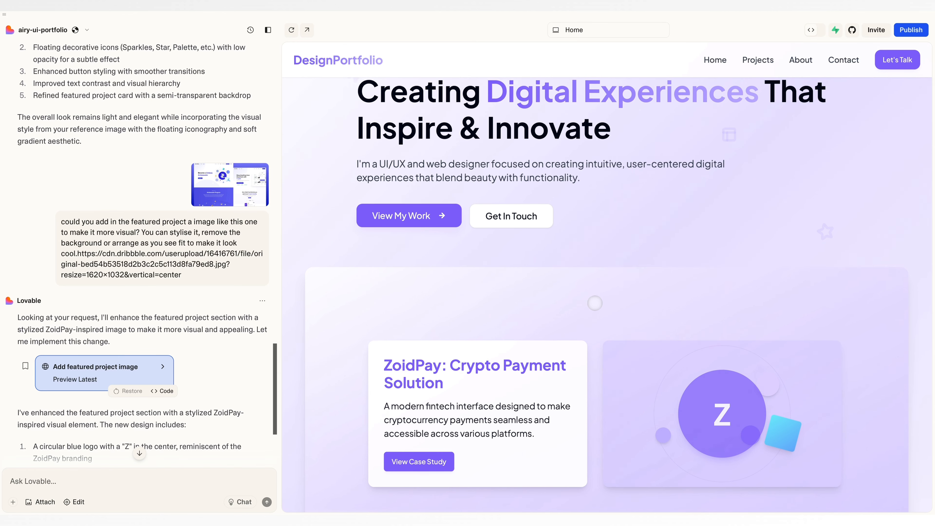
scroll(594, 303, "up", 4)
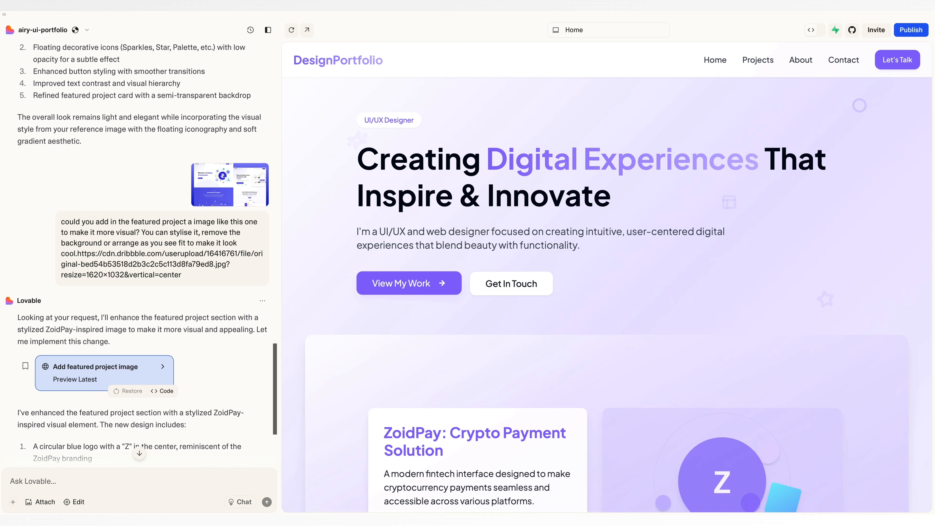
scroll(607, 276, "up", 1)
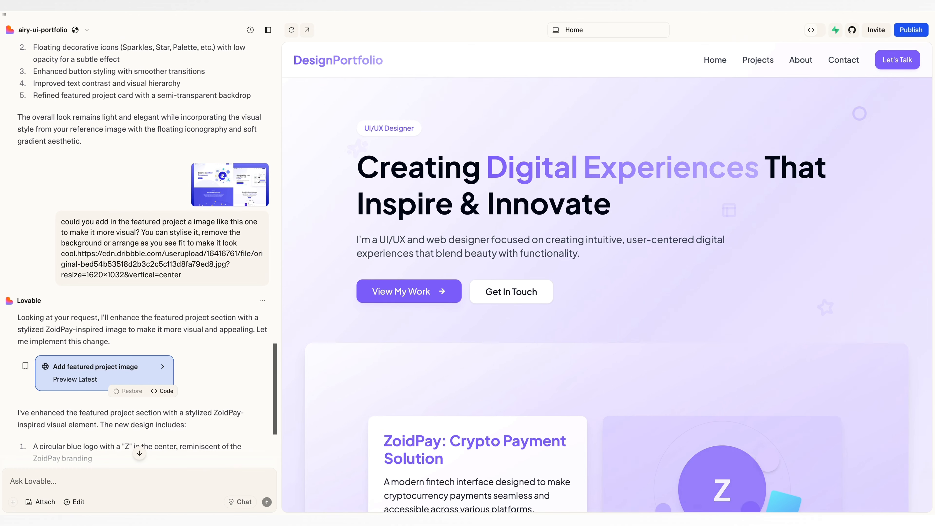